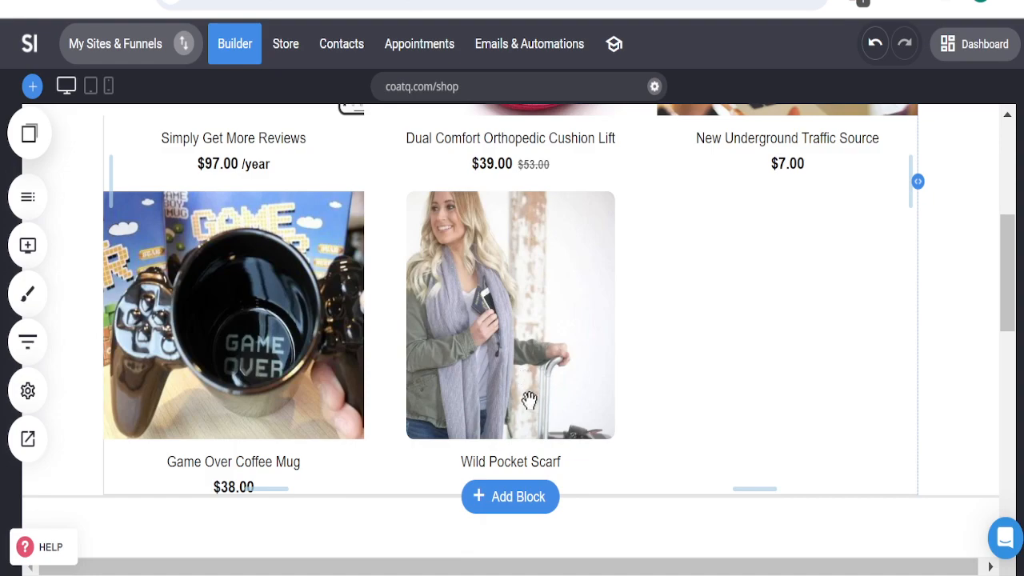
Check which kinds of new item can be added to the site's pages and popups, without creating one.
{"action": "scroll", "coordinate": [532, 395], "scroll_direction": "up", "scroll_amount": 5}
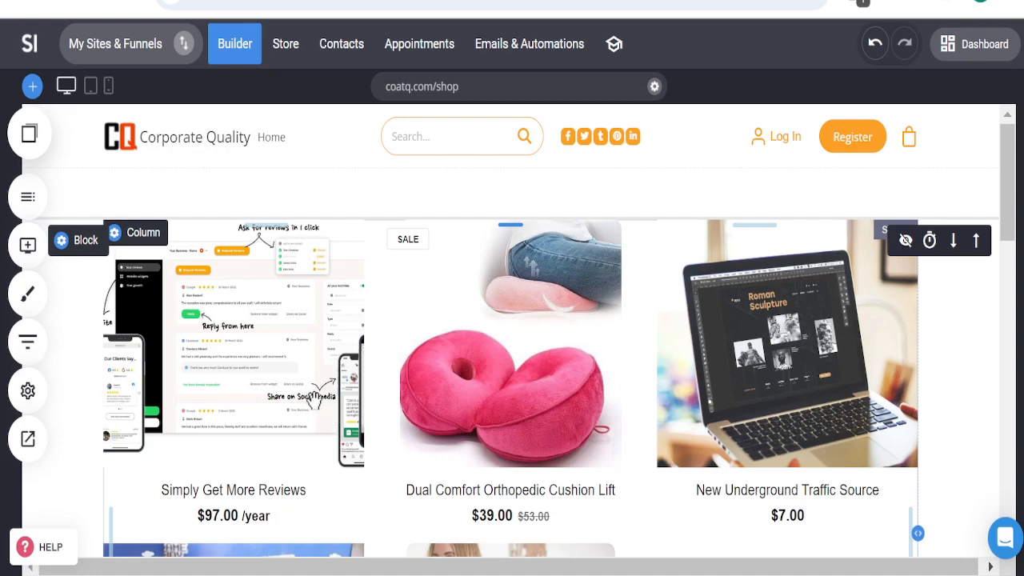
{"action": "scroll", "coordinate": [405, 389], "scroll_direction": "down", "scroll_amount": 2}
{"action": "scroll", "coordinate": [407, 396], "scroll_direction": "up", "scroll_amount": 2}
{"action": "left_click", "coordinate": [28, 197]}
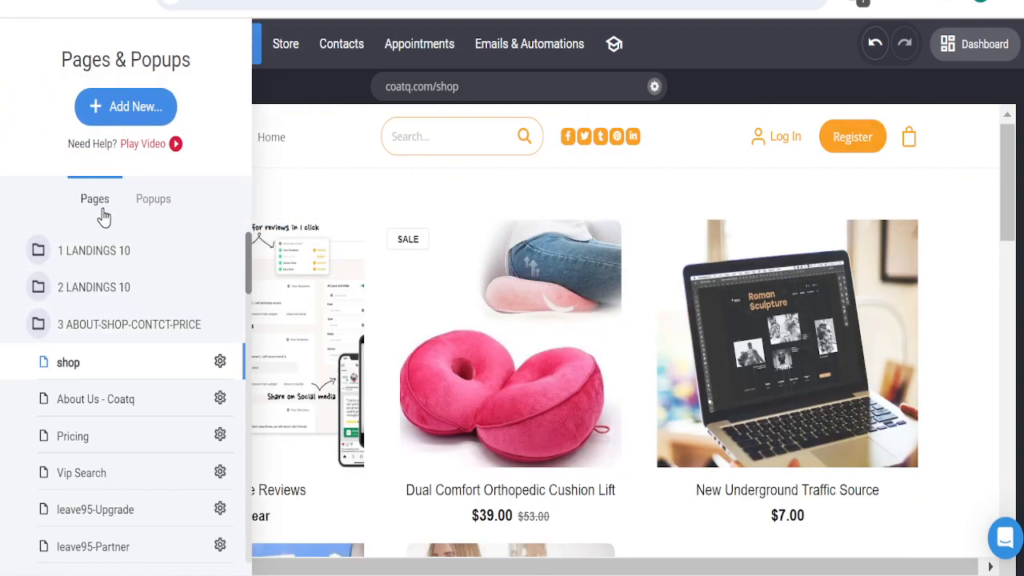
{"action": "left_click", "coordinate": [114, 105]}
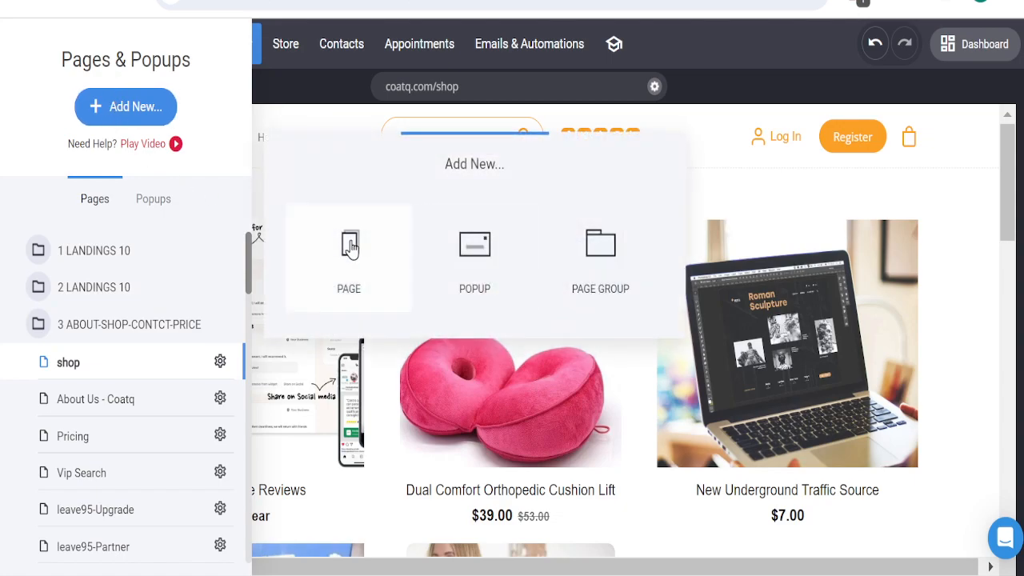
{"action": "left_click", "coordinate": [311, 97]}
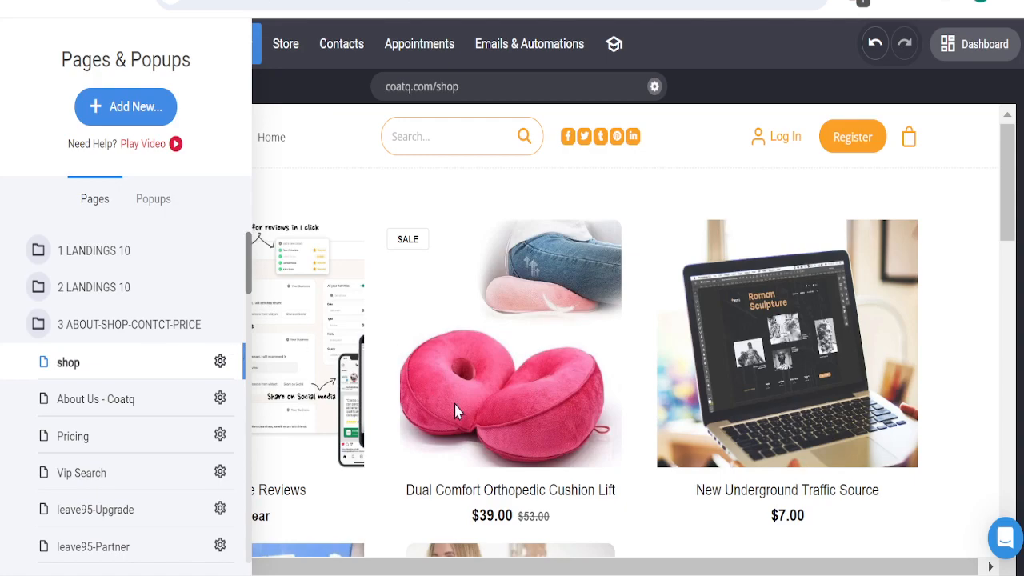
{"action": "left_click", "coordinate": [324, 192]}
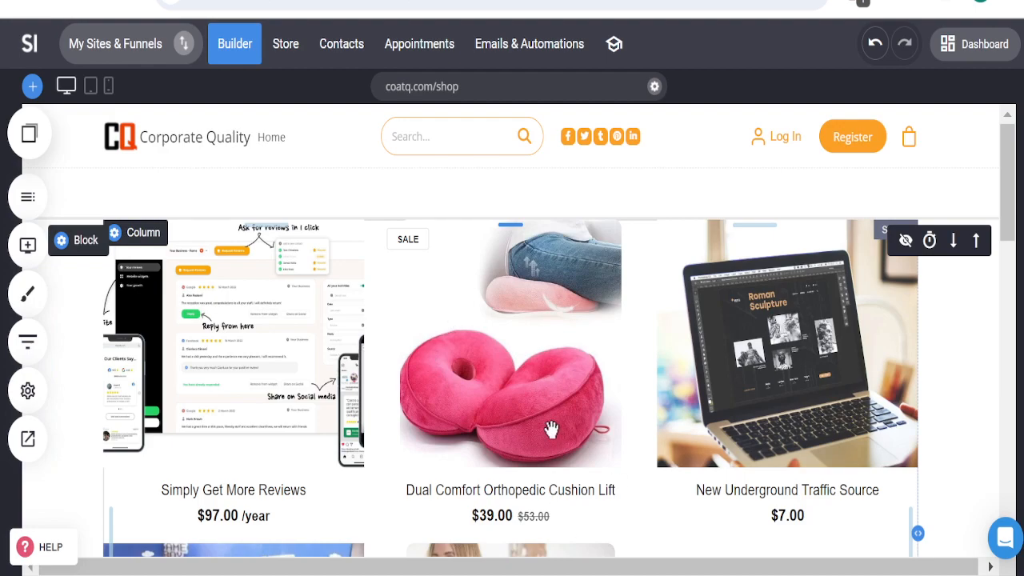
Look through the product listings on the shop page from the header to the area below the last product.
{"action": "scroll", "coordinate": [516, 396], "scroll_direction": "down", "scroll_amount": 3}
{"action": "scroll", "coordinate": [512, 395], "scroll_direction": "up", "scroll_amount": 3}
{"action": "scroll", "coordinate": [486, 394], "scroll_direction": "down", "scroll_amount": 4}
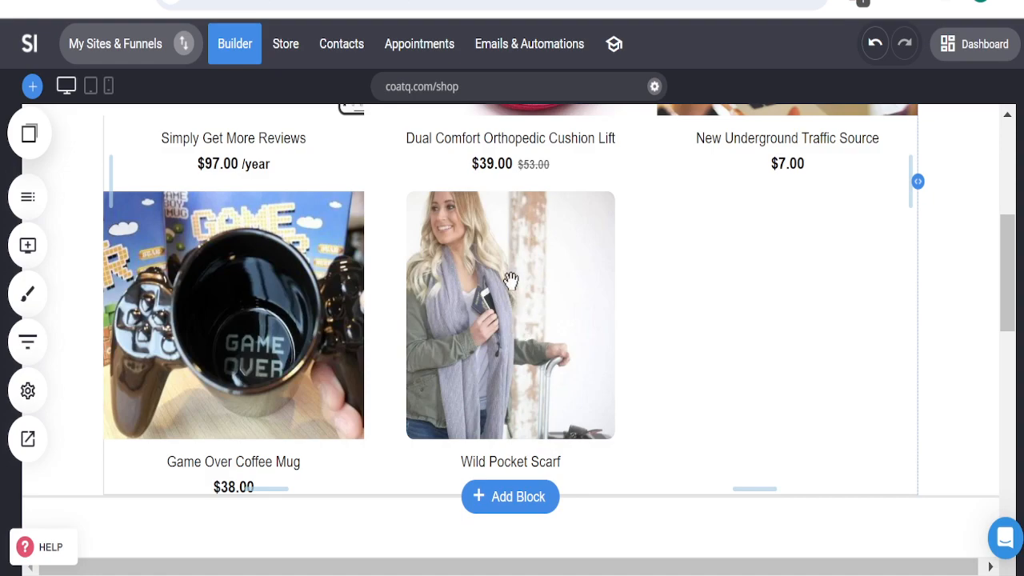
{"action": "scroll", "coordinate": [529, 344], "scroll_direction": "up", "scroll_amount": 1}
{"action": "scroll", "coordinate": [529, 344], "scroll_direction": "up", "scroll_amount": 1}
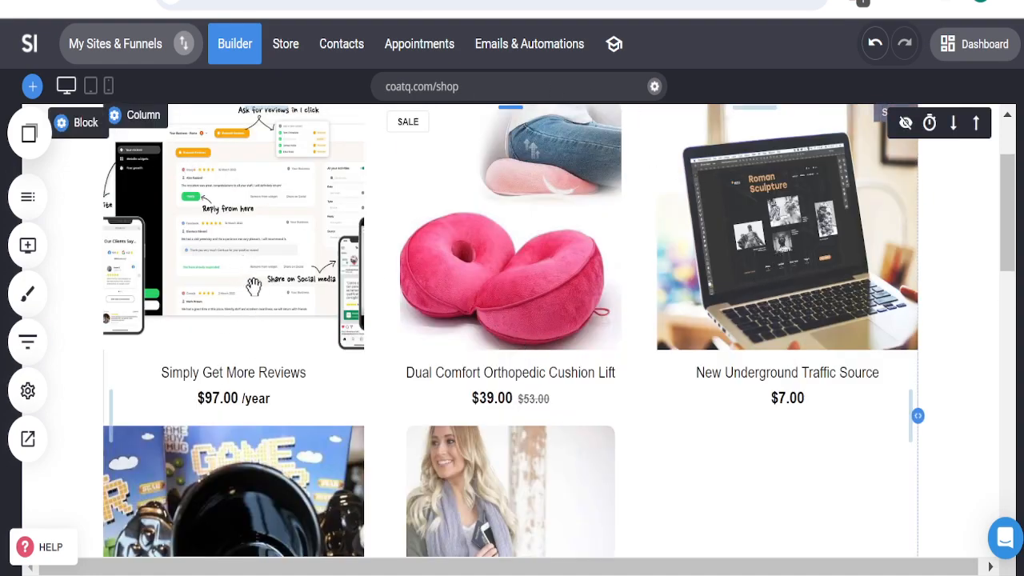
{"action": "scroll", "coordinate": [293, 396], "scroll_direction": "up", "scroll_amount": 1}
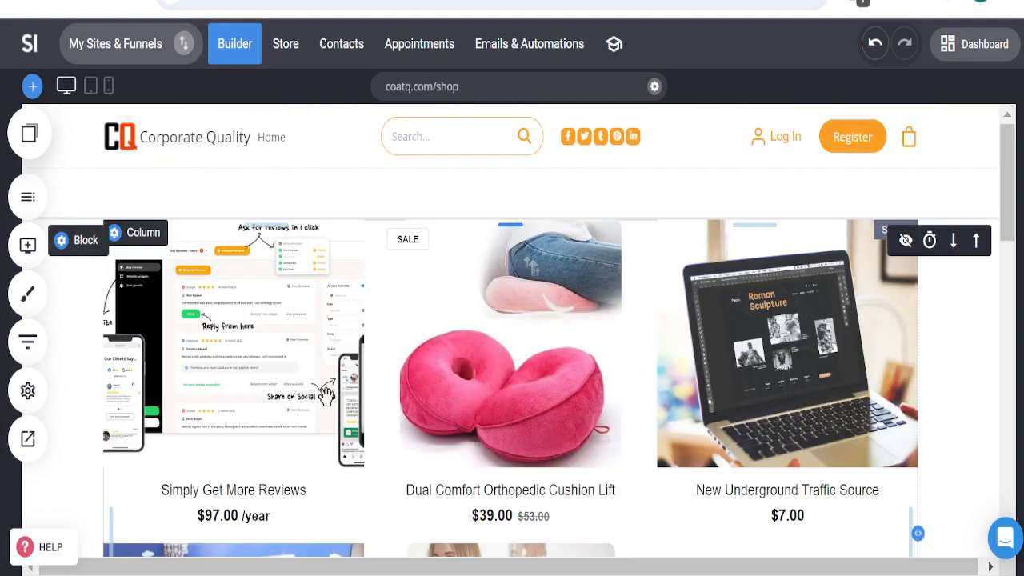
{"action": "scroll", "coordinate": [328, 396], "scroll_direction": "down", "scroll_amount": 1}
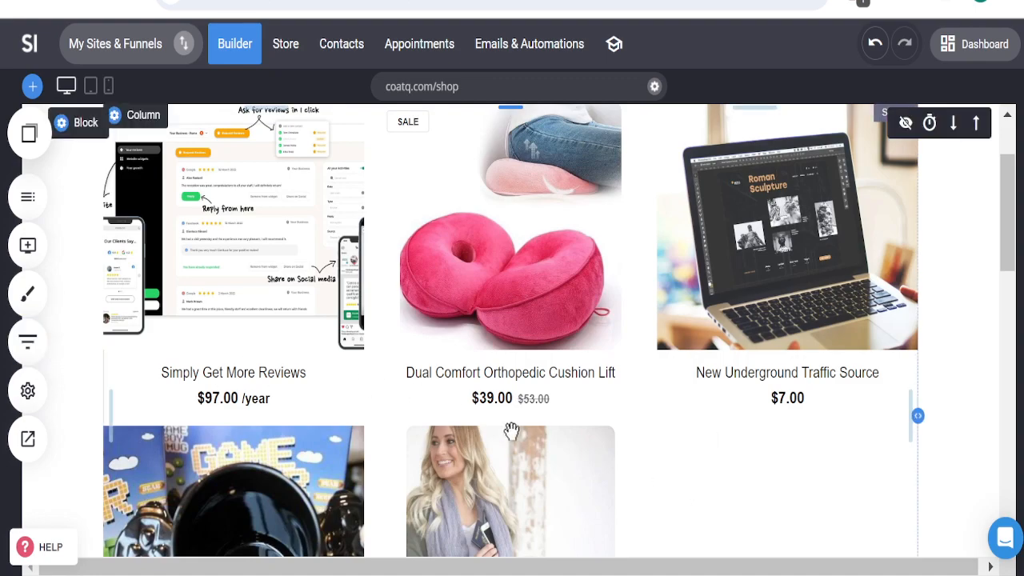
{"action": "scroll", "coordinate": [542, 443], "scroll_direction": "up", "scroll_amount": 2}
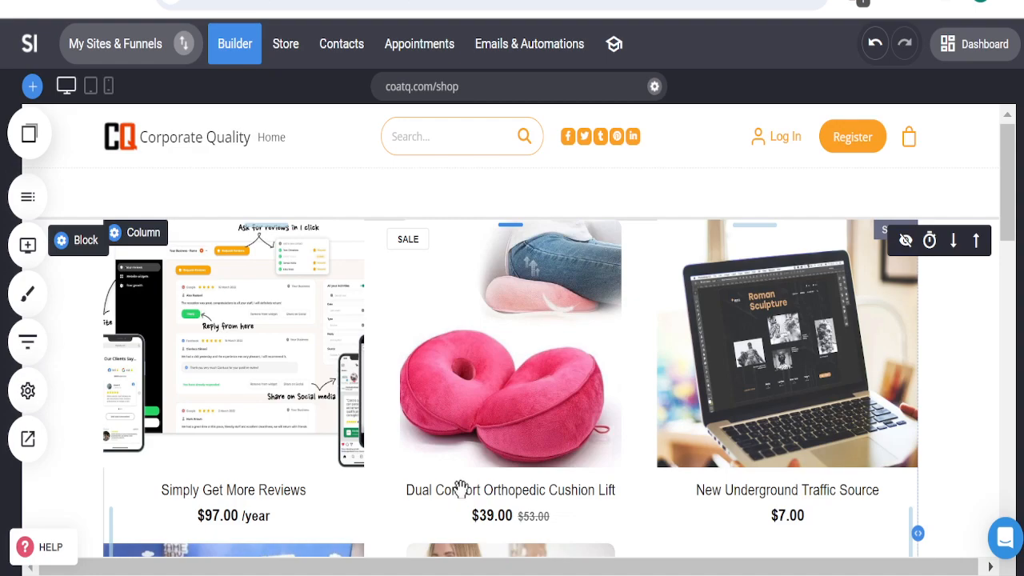
{"action": "scroll", "coordinate": [434, 424], "scroll_direction": "down", "scroll_amount": 5}
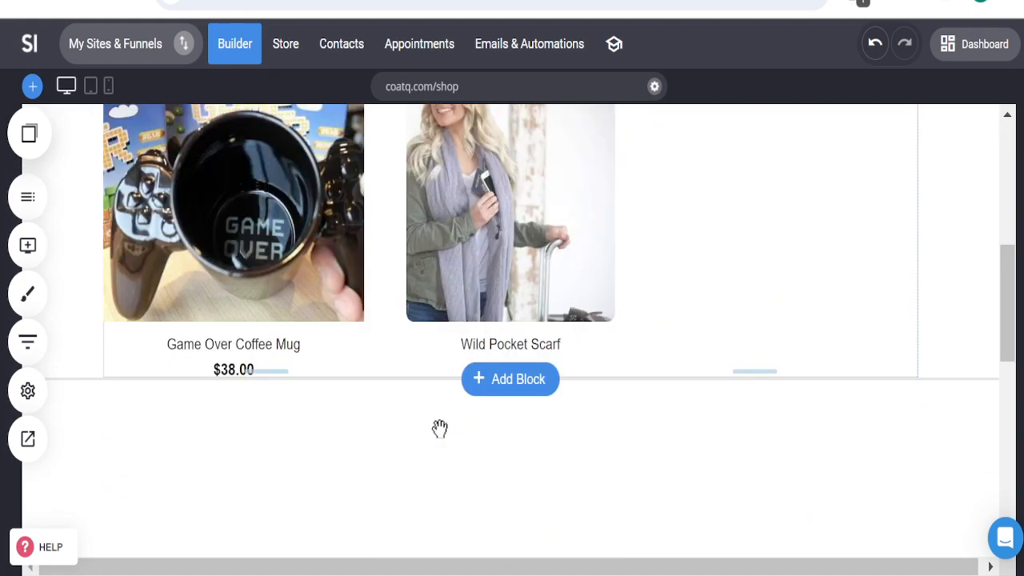
{"action": "scroll", "coordinate": [441, 433], "scroll_direction": "down", "scroll_amount": 2}
{"action": "scroll", "coordinate": [439, 428], "scroll_direction": "up", "scroll_amount": 8}
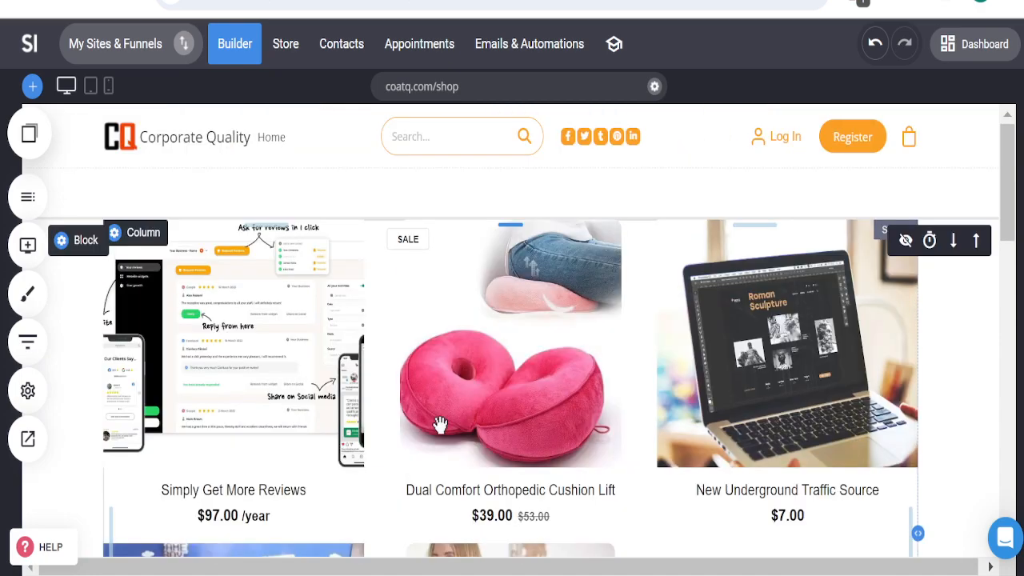
{"action": "scroll", "coordinate": [440, 423], "scroll_direction": "down", "scroll_amount": 6}
{"action": "scroll", "coordinate": [440, 422], "scroll_direction": "up", "scroll_amount": 6}
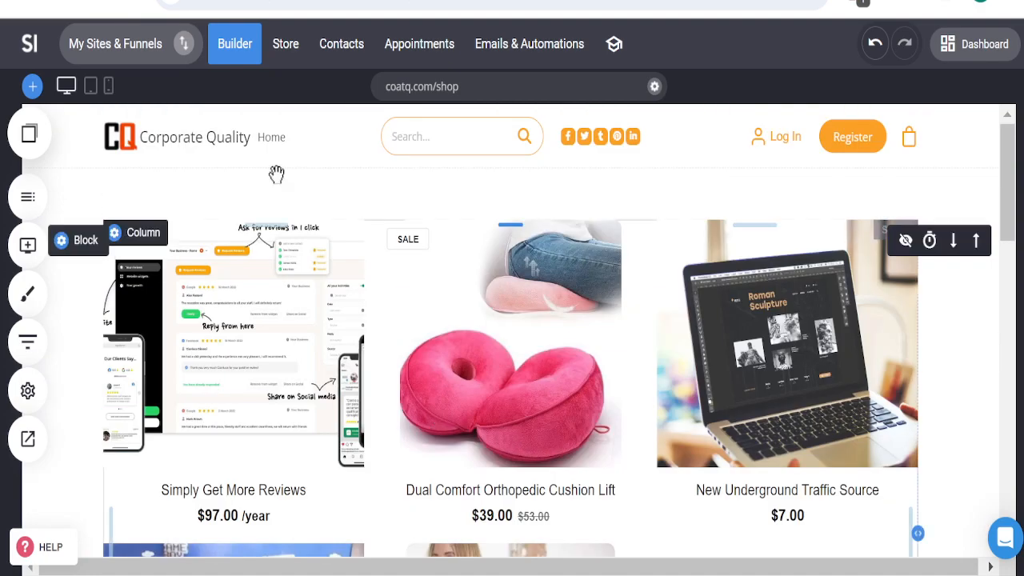
Open the store's product list and look through the products in all categories.
{"action": "left_click", "coordinate": [288, 50]}
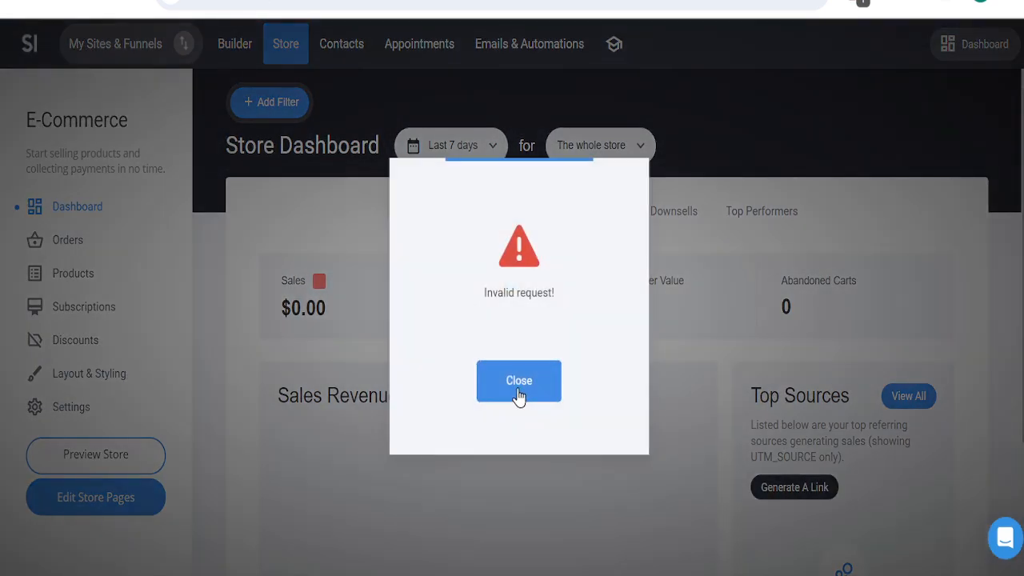
{"action": "left_click", "coordinate": [518, 380]}
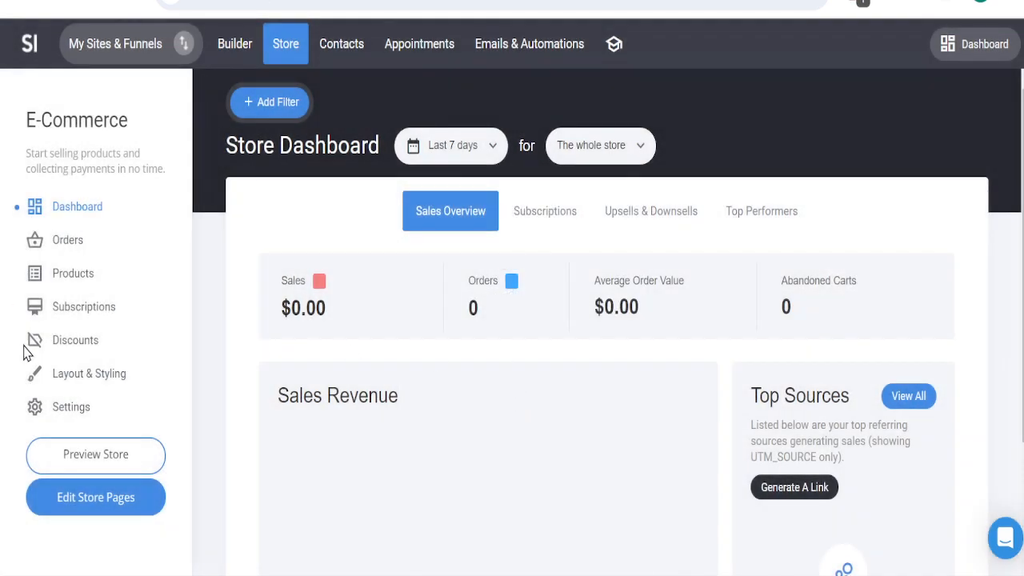
{"action": "left_click", "coordinate": [73, 287]}
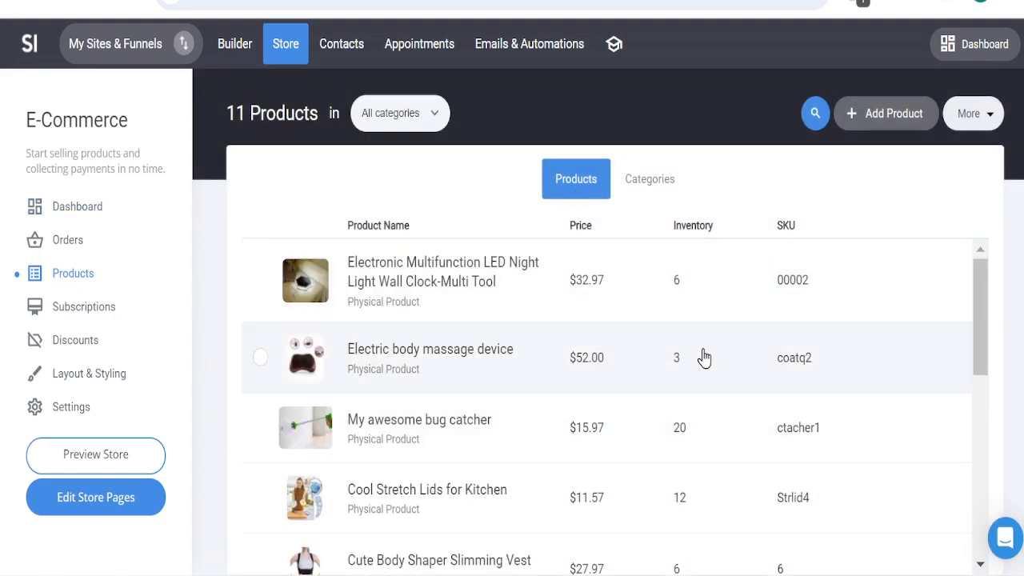
{"action": "scroll", "coordinate": [587, 322], "scroll_direction": "down", "scroll_amount": 3}
{"action": "scroll", "coordinate": [589, 320], "scroll_direction": "up", "scroll_amount": 3}
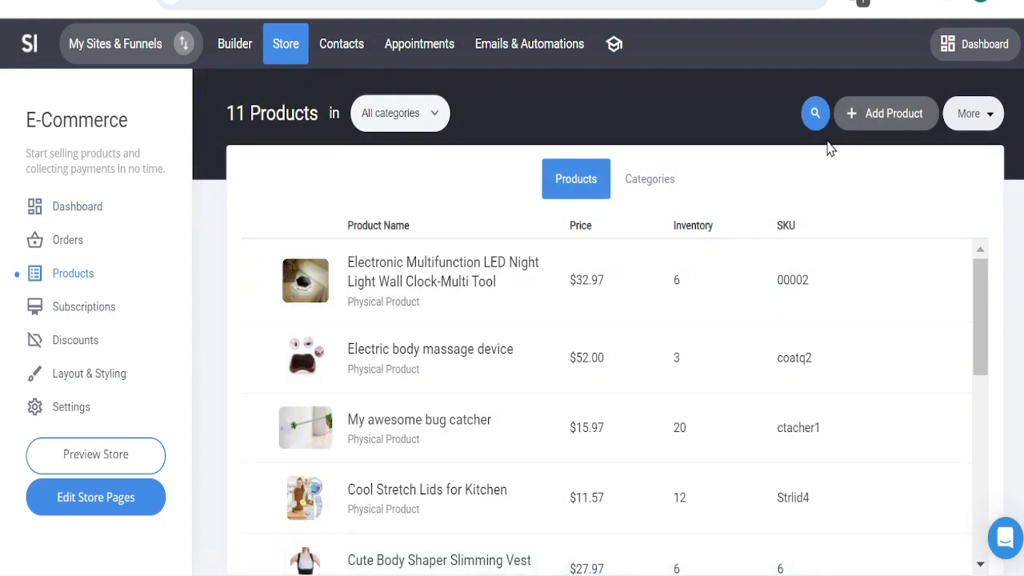
Check the product types offered for a new product and browse the product list to its end.
{"action": "left_click", "coordinate": [885, 120]}
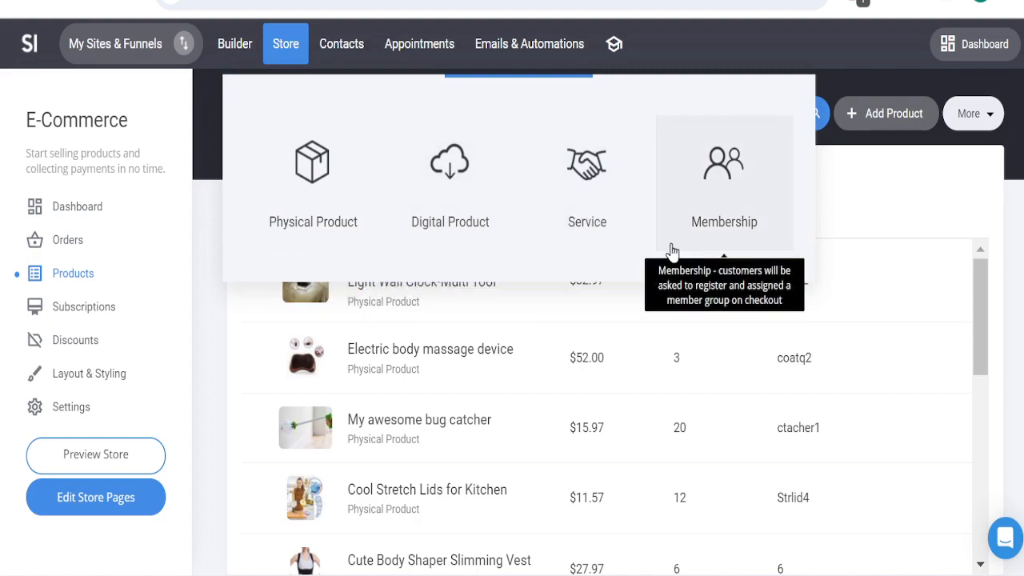
{"action": "left_click", "coordinate": [208, 162]}
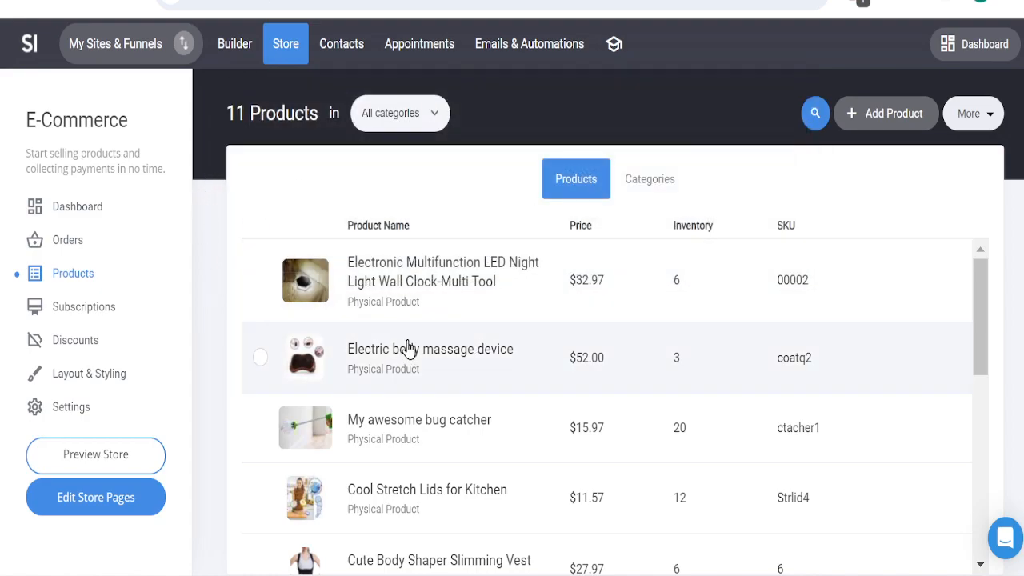
{"action": "scroll", "coordinate": [408, 345], "scroll_direction": "down", "scroll_amount": 3}
{"action": "scroll", "coordinate": [410, 346], "scroll_direction": "down", "scroll_amount": 4}
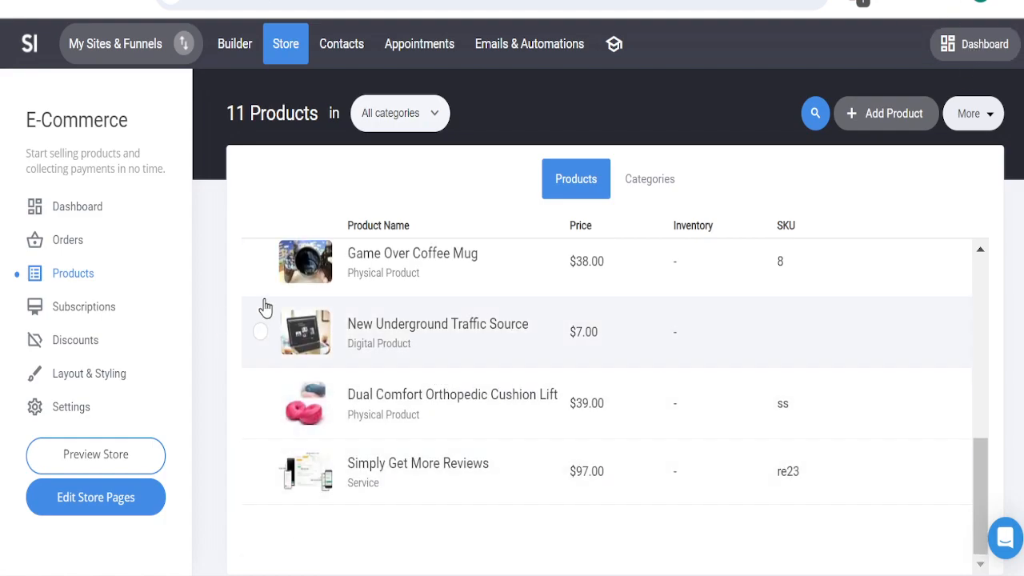
Return to the site builder and open the shop page from the 3 ABOUT-SHOP-CONTCT-PRICE page group.
{"action": "left_click", "coordinate": [228, 53]}
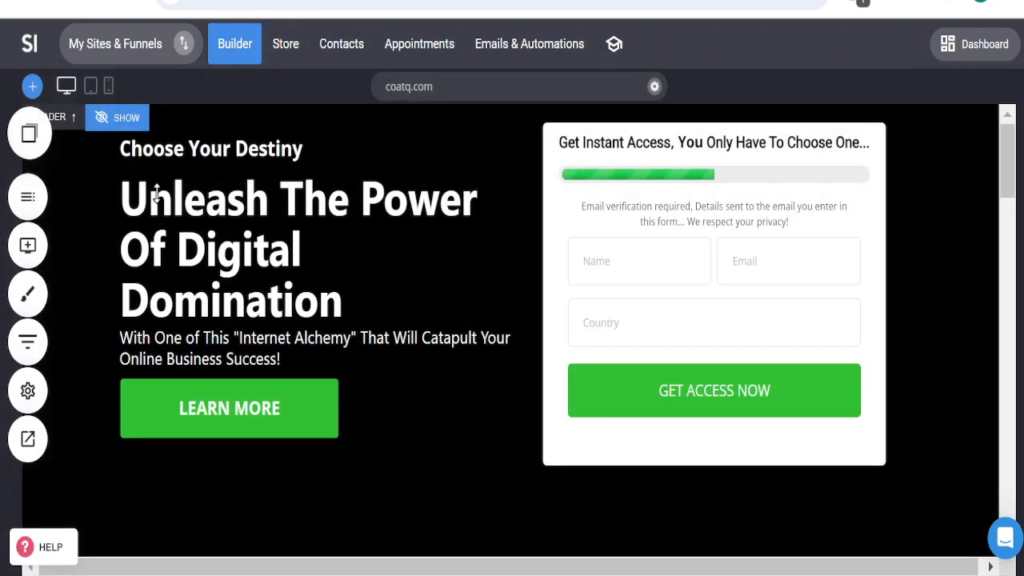
{"action": "left_click", "coordinate": [28, 199]}
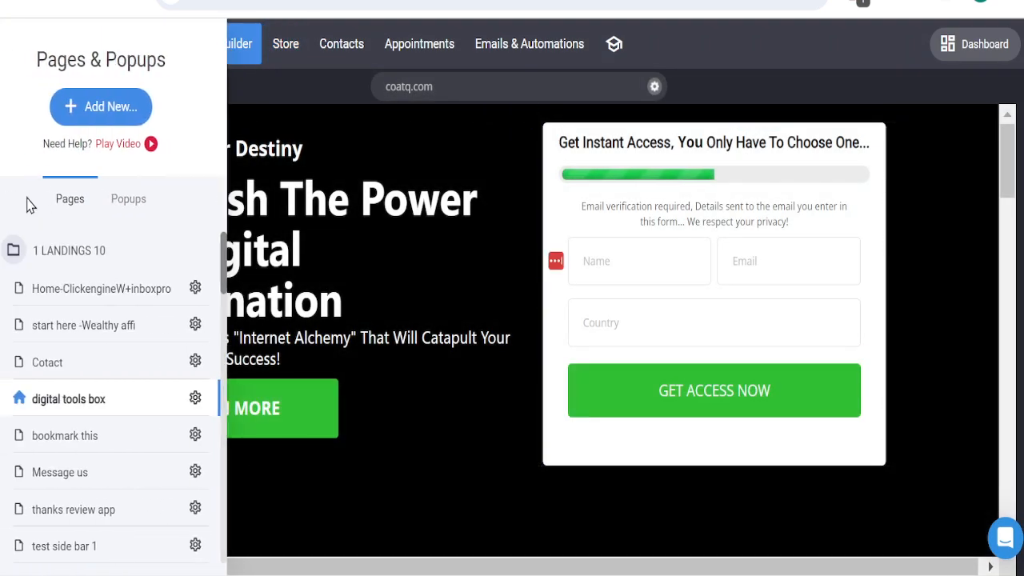
{"action": "scroll", "coordinate": [136, 359], "scroll_direction": "down", "scroll_amount": 7}
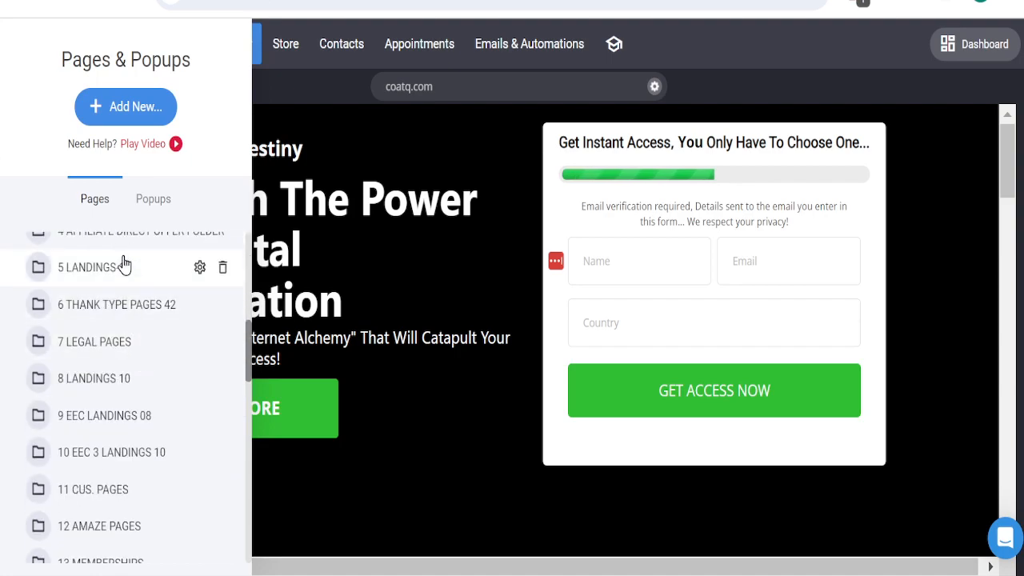
{"action": "scroll", "coordinate": [128, 288], "scroll_direction": "up", "scroll_amount": 3}
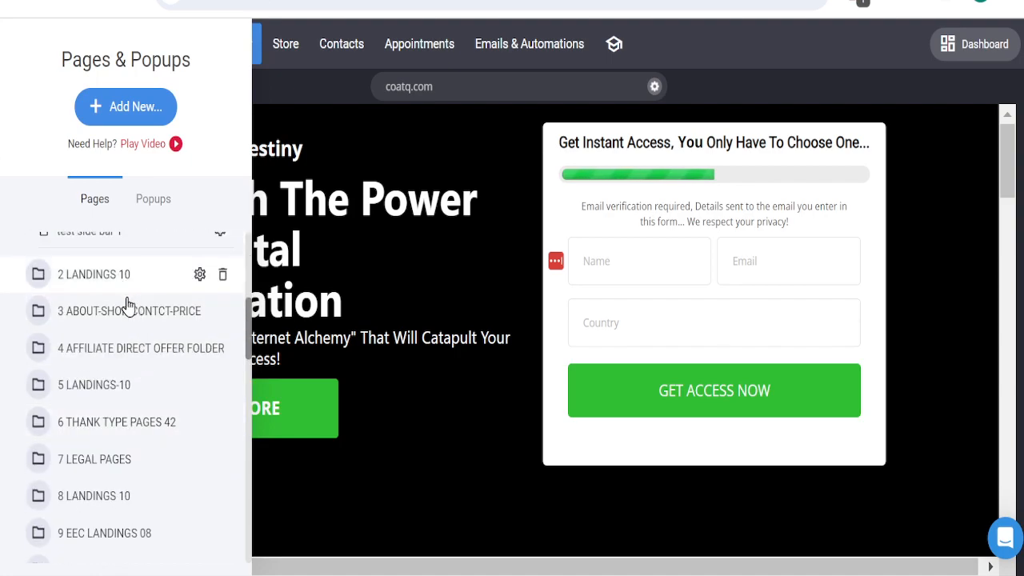
{"action": "left_click", "coordinate": [125, 320]}
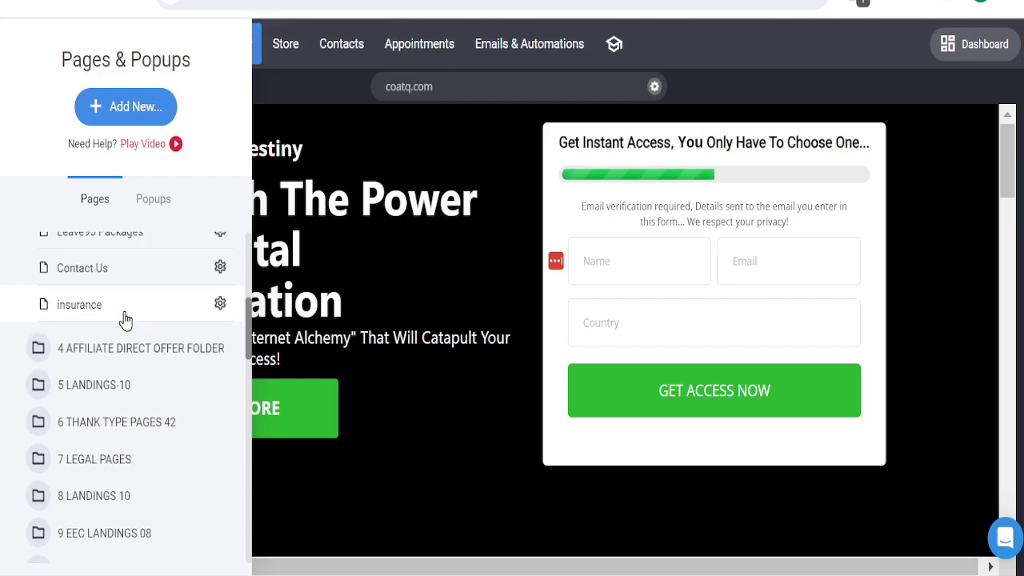
{"action": "scroll", "coordinate": [125, 328], "scroll_direction": "up", "scroll_amount": 5}
{"action": "left_click", "coordinate": [108, 380]}
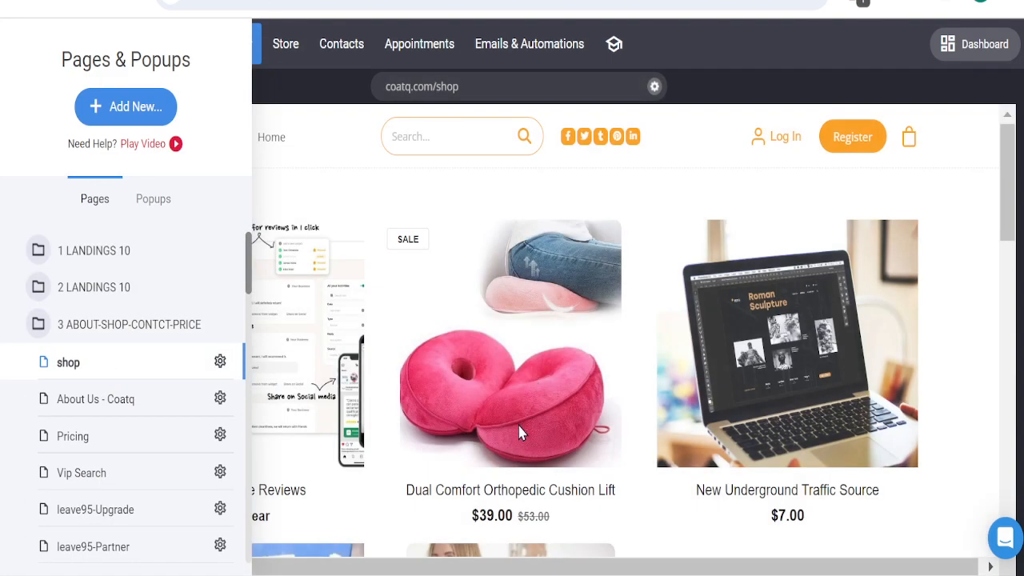
{"action": "left_click", "coordinate": [519, 432]}
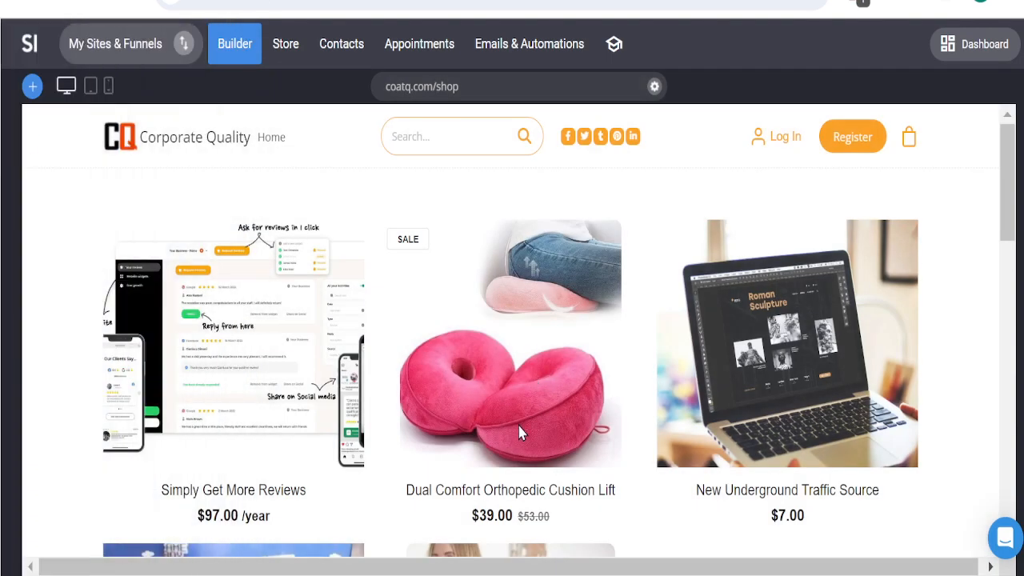
Insert an empty block directly below the existing product listings on the shop page.
{"action": "scroll", "coordinate": [516, 420], "scroll_direction": "down", "scroll_amount": 5}
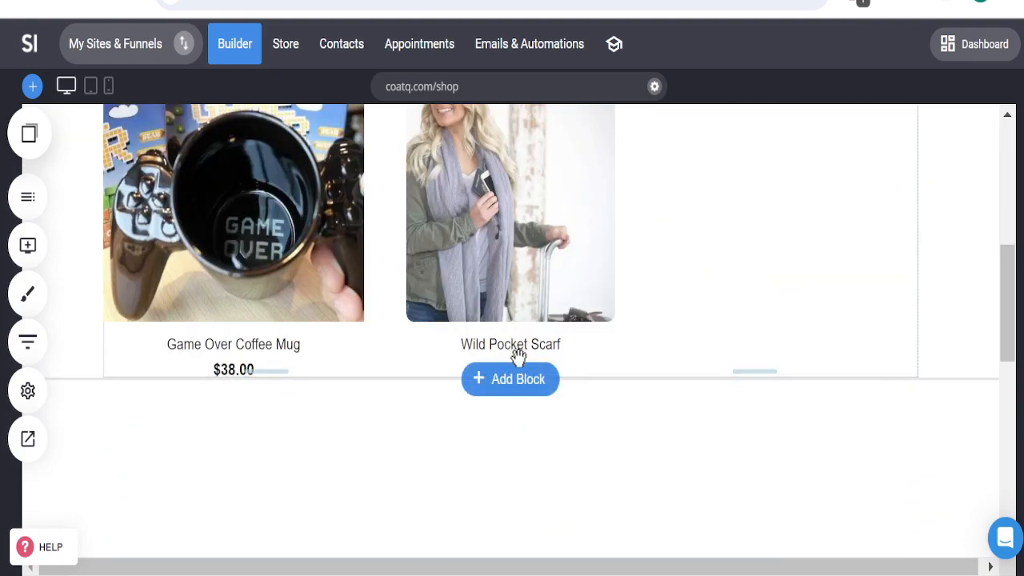
{"action": "scroll", "coordinate": [486, 464], "scroll_direction": "down", "scroll_amount": 2}
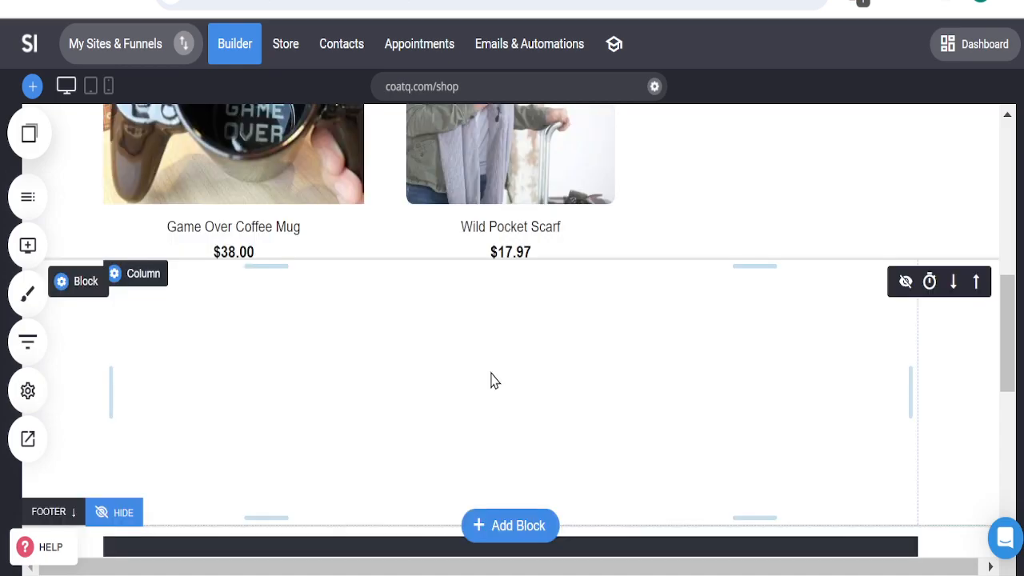
{"action": "left_click", "coordinate": [518, 262]}
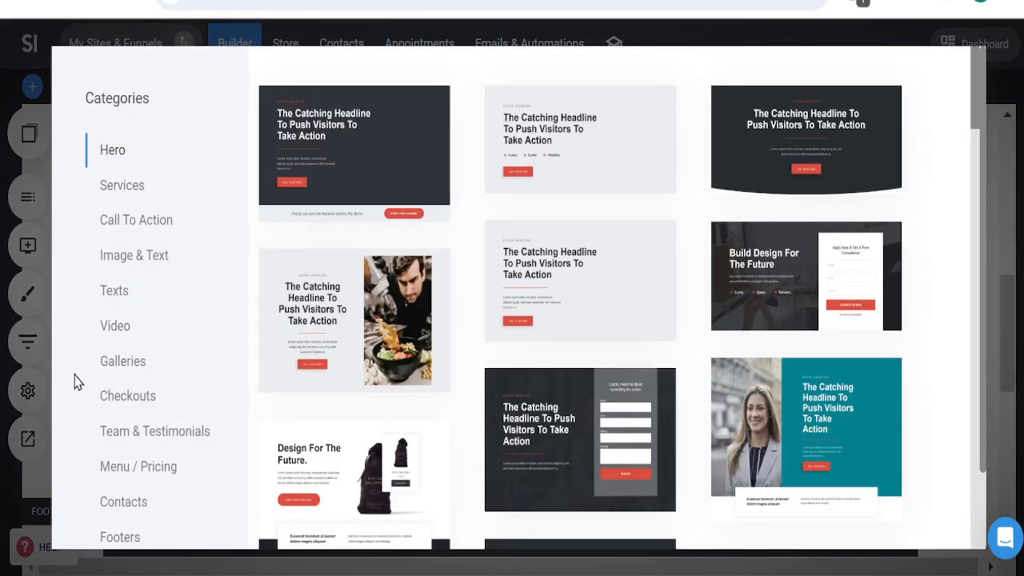
{"action": "scroll", "coordinate": [133, 424], "scroll_direction": "down", "scroll_amount": 2}
{"action": "left_click", "coordinate": [135, 492]}
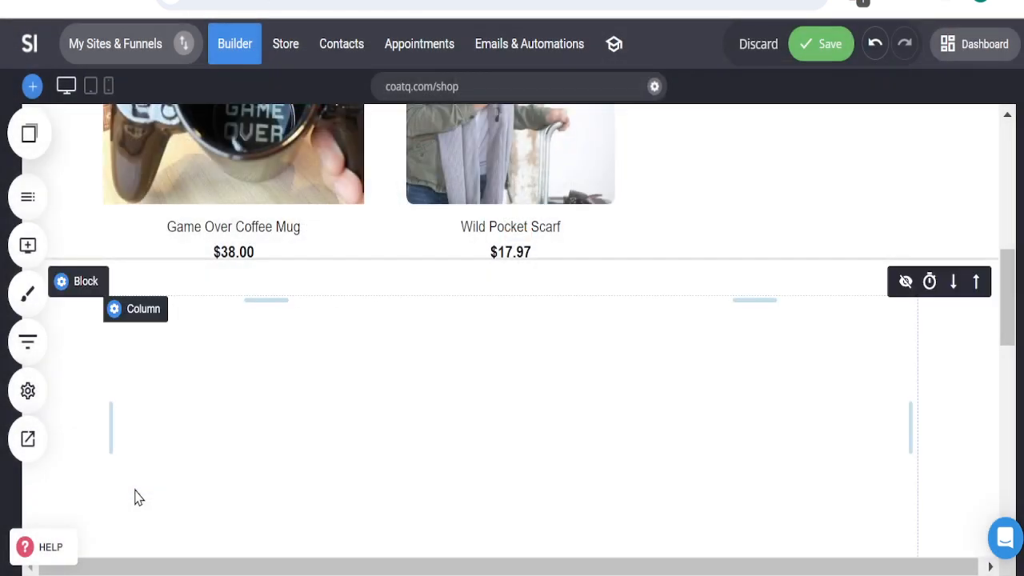
Add a Store widget to the new empty block and set its products to show to All from selected categories.
{"action": "left_click", "coordinate": [28, 245]}
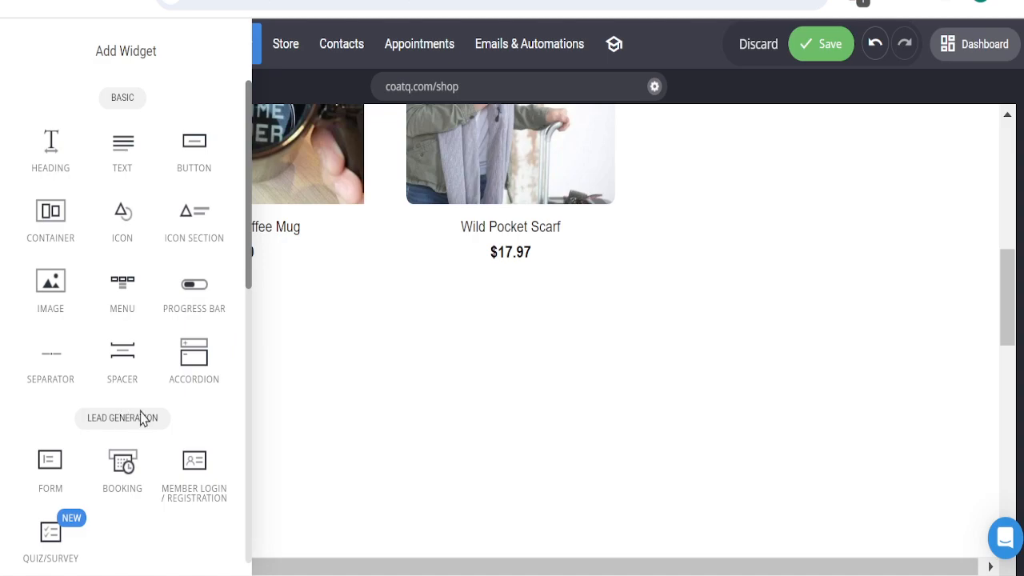
{"action": "scroll", "coordinate": [156, 416], "scroll_direction": "down", "scroll_amount": 2}
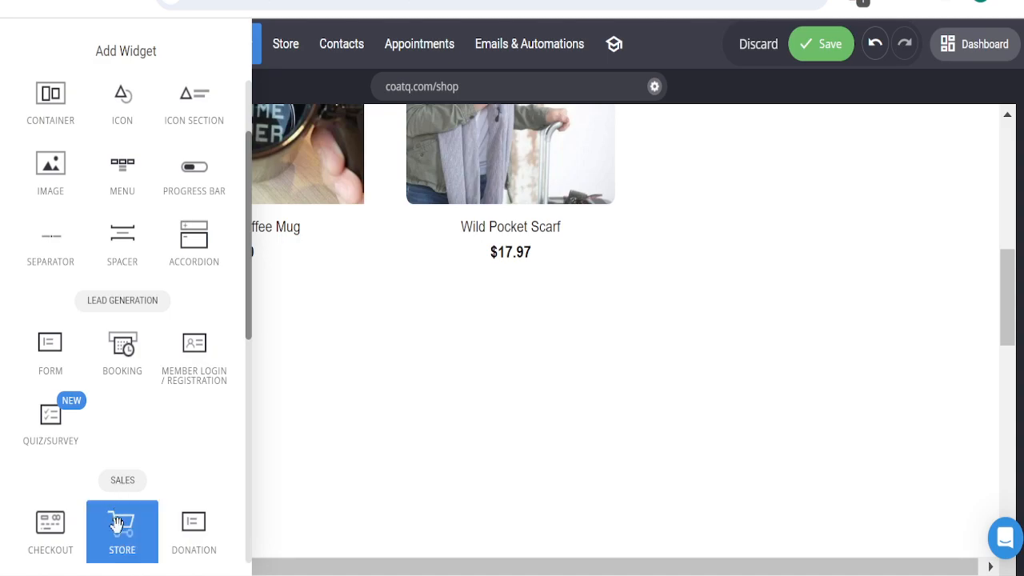
{"action": "left_click_drag", "start_coordinate": [122, 524], "coordinate": [526, 328]}
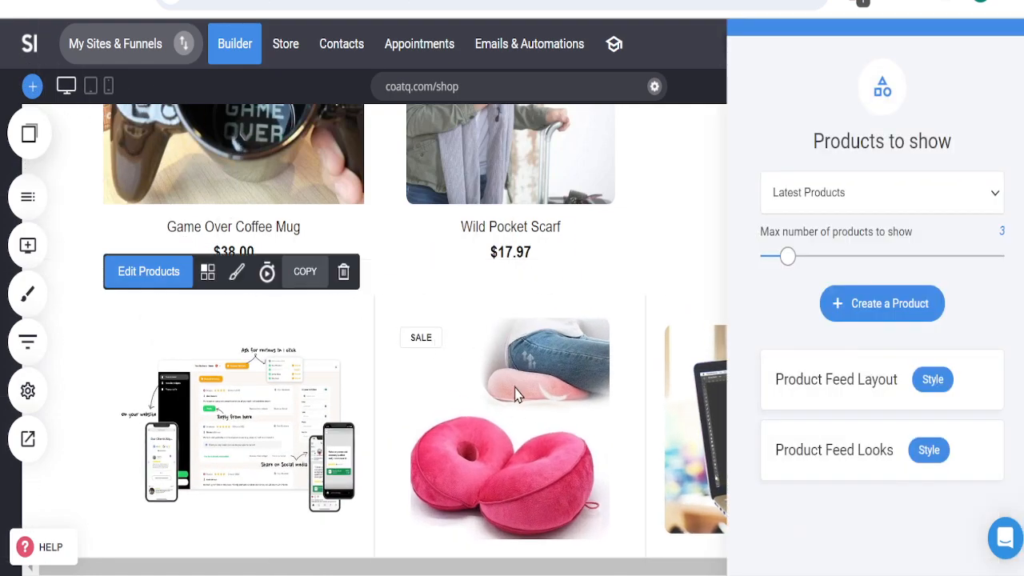
{"action": "left_click", "coordinate": [900, 244]}
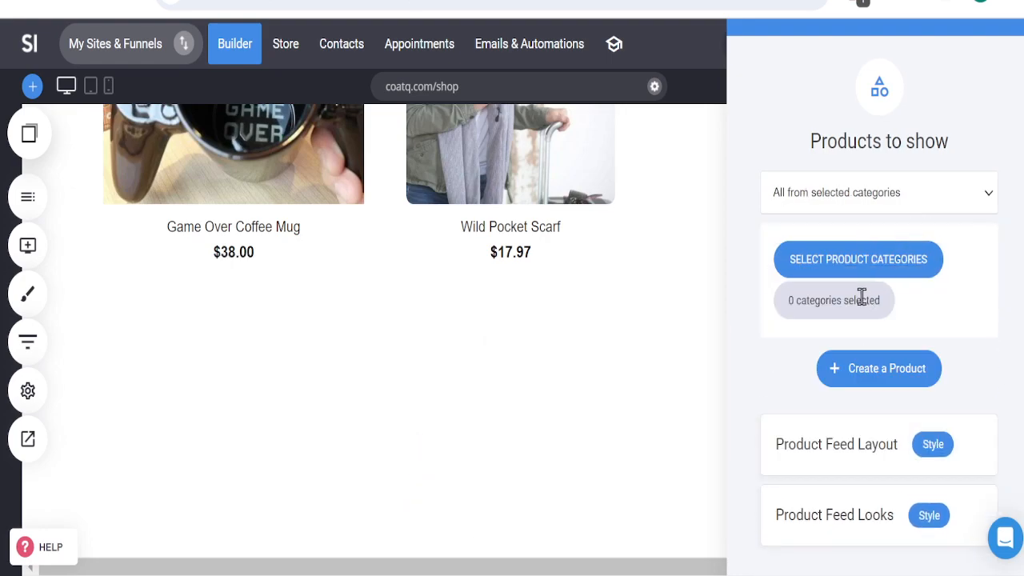
Limit the new store feed to the Beauty & Health product category and close its product settings.
{"action": "left_click", "coordinate": [859, 264]}
{"action": "left_click", "coordinate": [419, 183]}
{"action": "left_click", "coordinate": [416, 230]}
{"action": "left_click", "coordinate": [417, 179]}
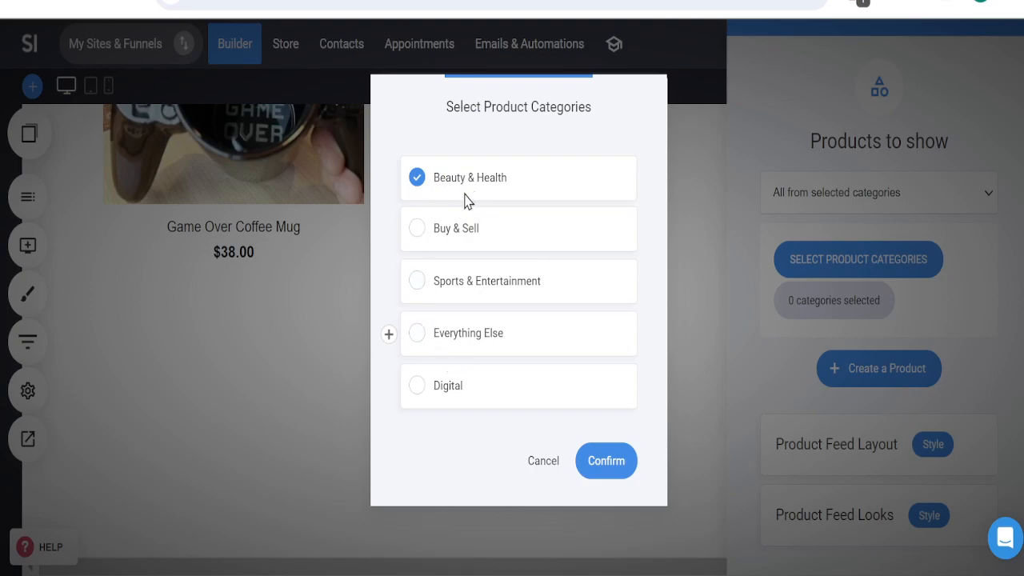
{"action": "left_click", "coordinate": [602, 468]}
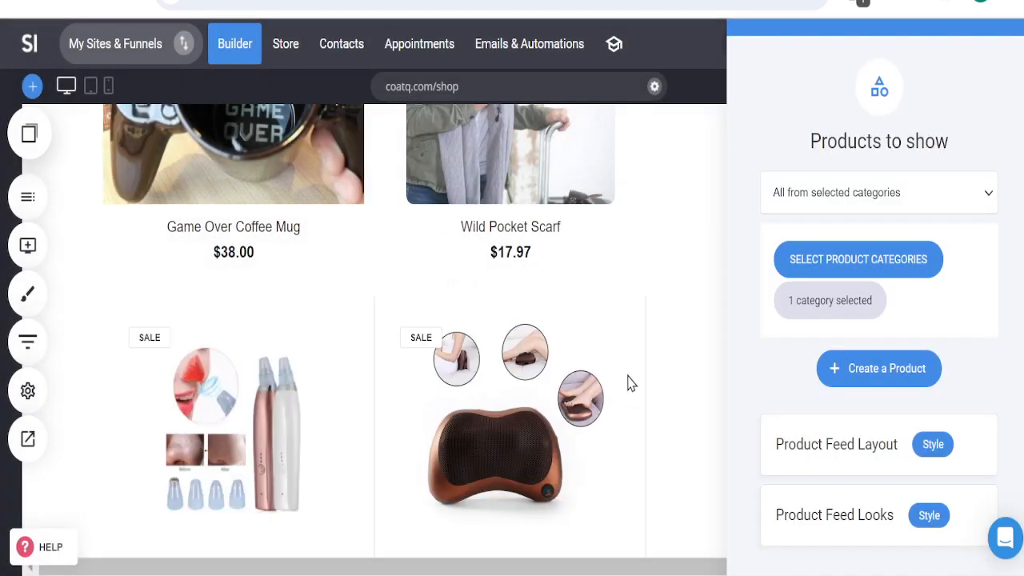
{"action": "left_click", "coordinate": [628, 383]}
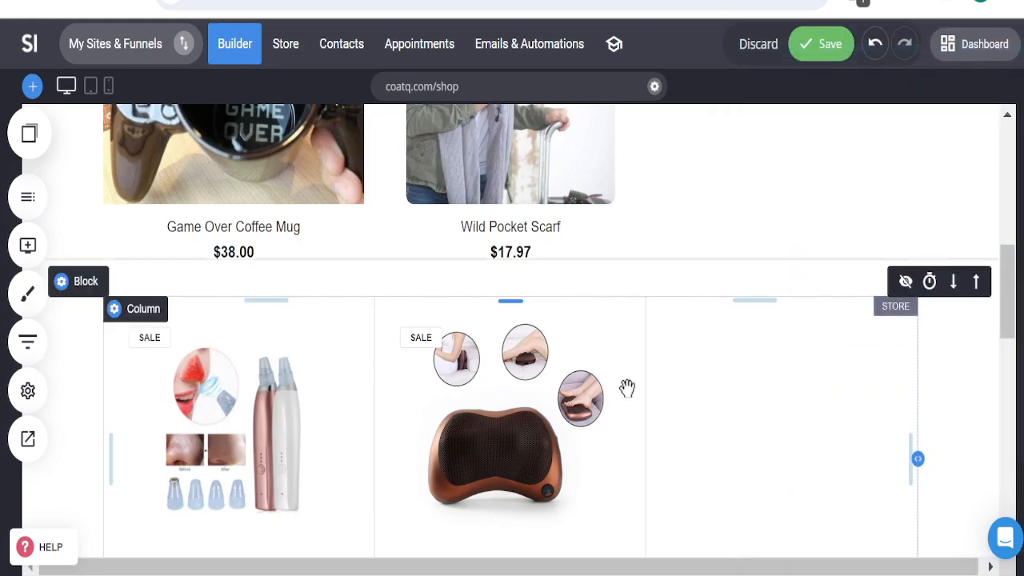
Compare the new category feed with the existing product listings above it on the shop page.
{"action": "scroll", "coordinate": [720, 444], "scroll_direction": "down", "scroll_amount": 3}
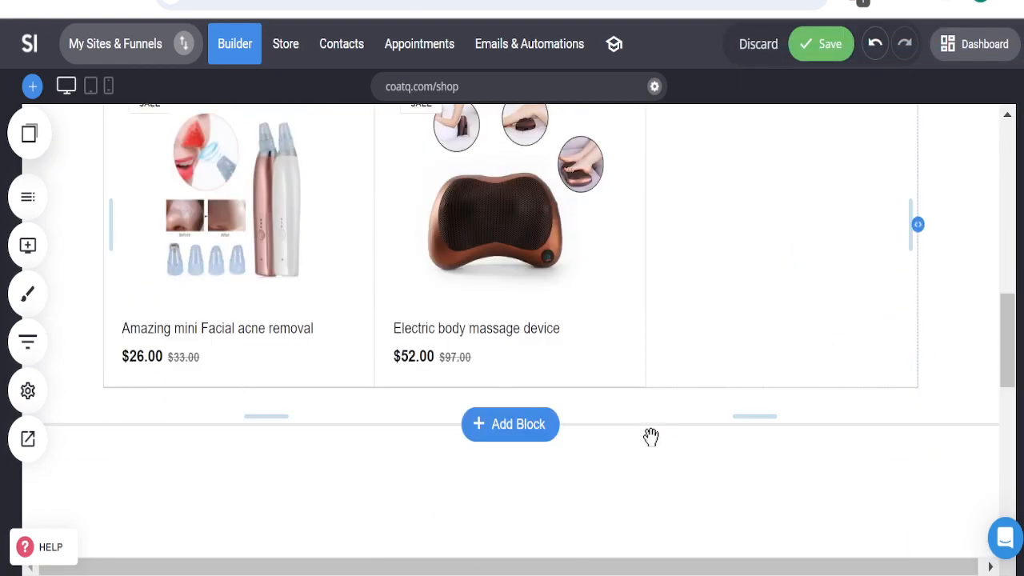
{"action": "scroll", "coordinate": [592, 360], "scroll_direction": "up", "scroll_amount": 2}
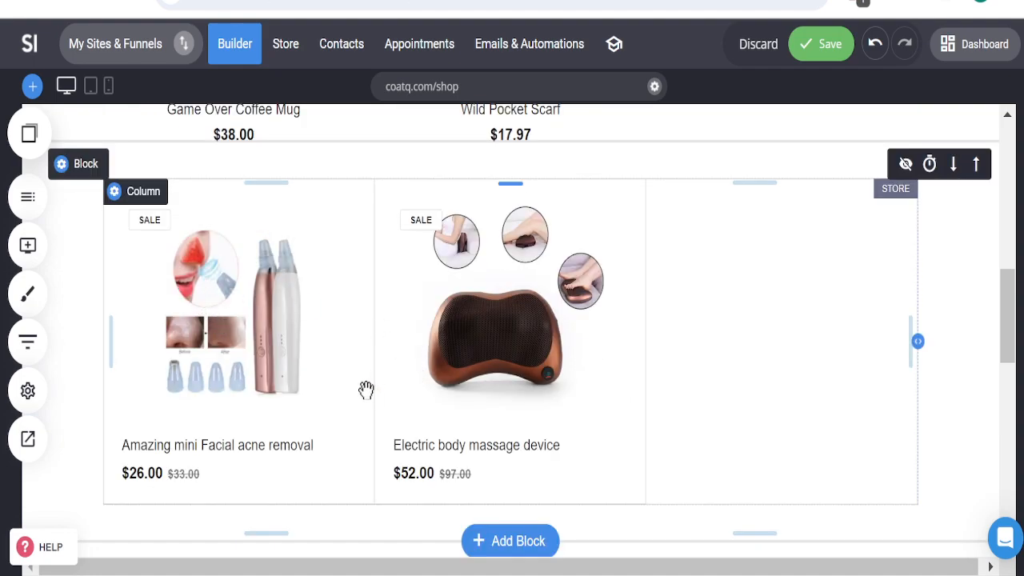
{"action": "scroll", "coordinate": [562, 416], "scroll_direction": "up", "scroll_amount": 4}
{"action": "scroll", "coordinate": [562, 415], "scroll_direction": "down", "scroll_amount": 4}
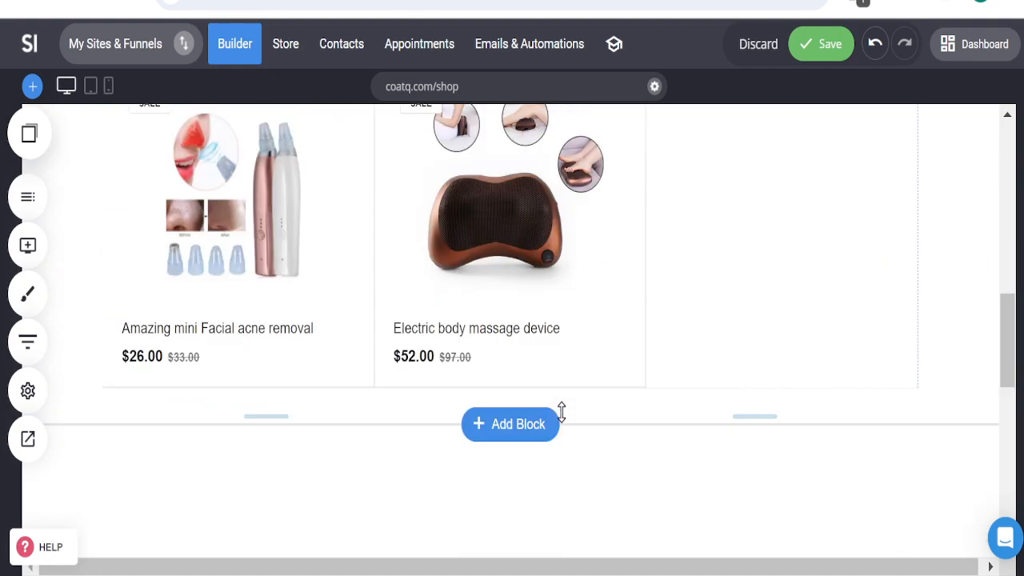
{"action": "scroll", "coordinate": [561, 414], "scroll_direction": "up", "scroll_amount": 7}
{"action": "scroll", "coordinate": [561, 413], "scroll_direction": "down", "scroll_amount": 7}
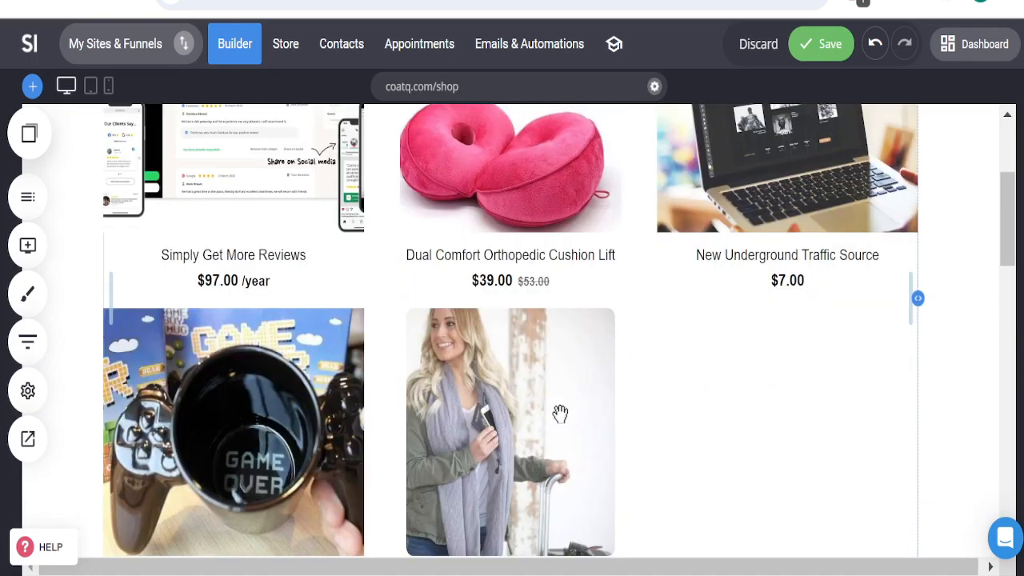
{"action": "scroll", "coordinate": [500, 336], "scroll_direction": "up", "scroll_amount": 3}
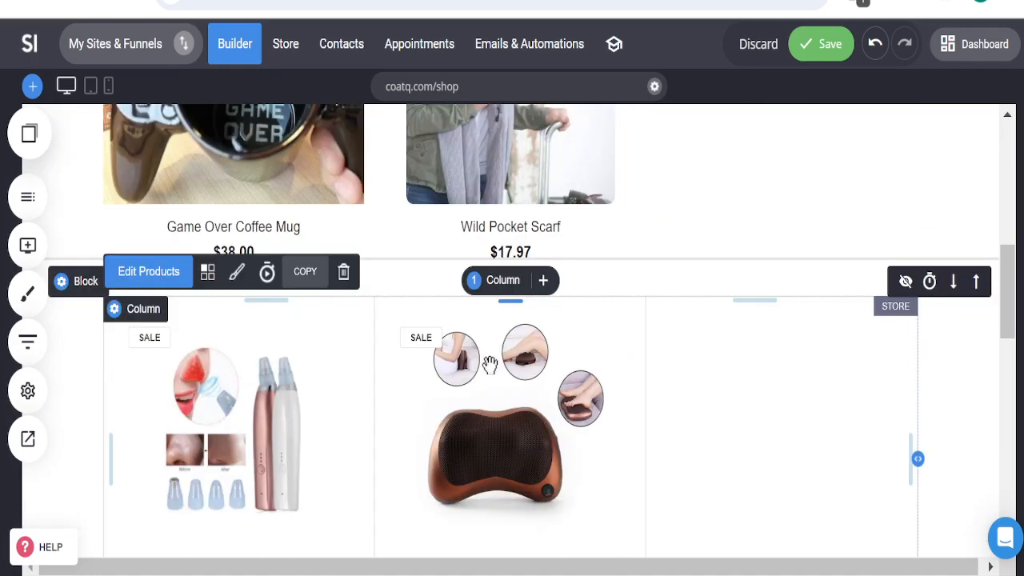
Add the Buy & Sell, Sports & Entertainment, Digital and Everything Else categories, including its subcategories, to the new store feed.
{"action": "left_click", "coordinate": [141, 280]}
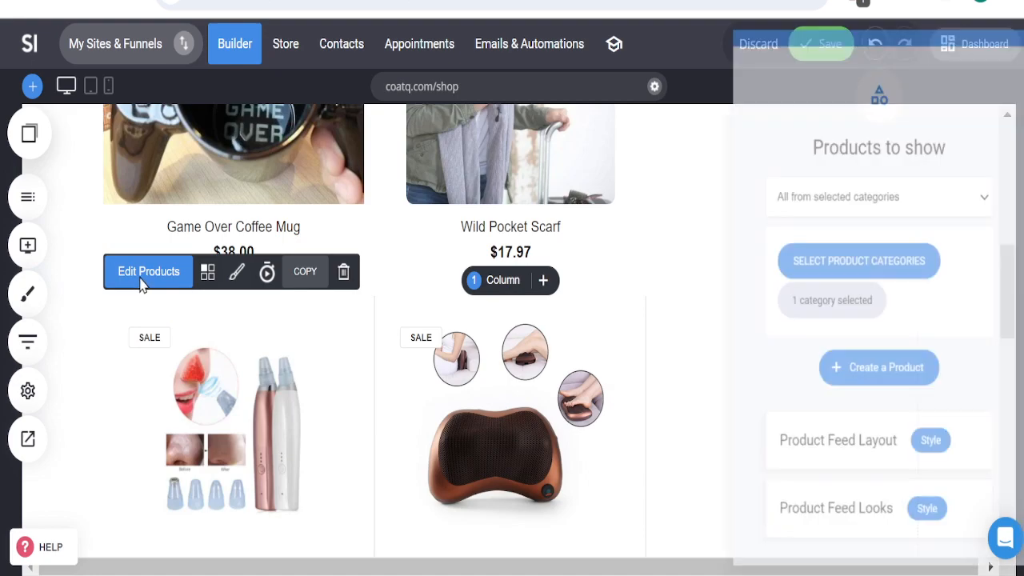
{"action": "left_click", "coordinate": [854, 270]}
{"action": "left_click", "coordinate": [416, 240]}
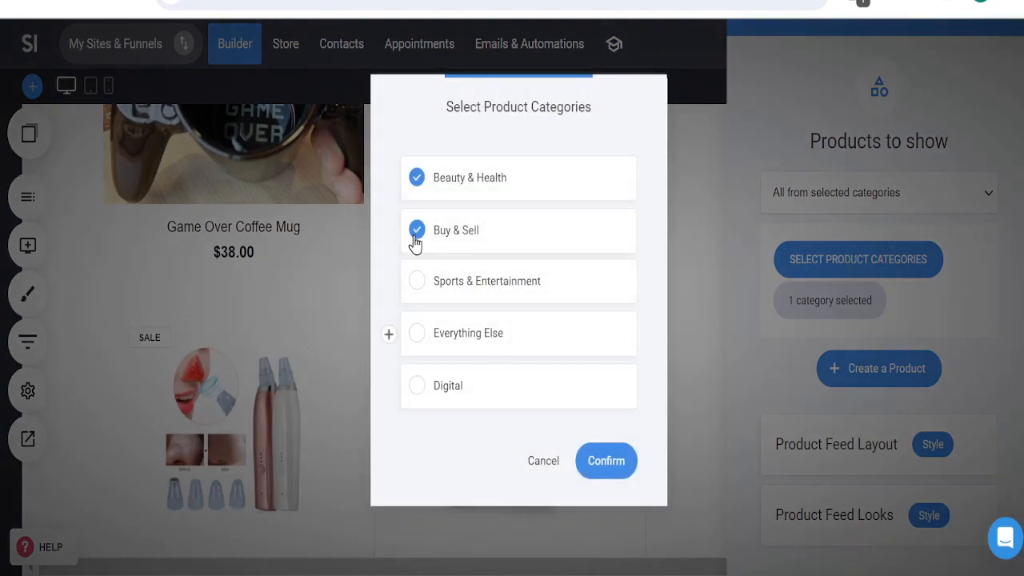
{"action": "left_click", "coordinate": [417, 282]}
{"action": "left_click", "coordinate": [420, 386]}
{"action": "left_click", "coordinate": [418, 332]}
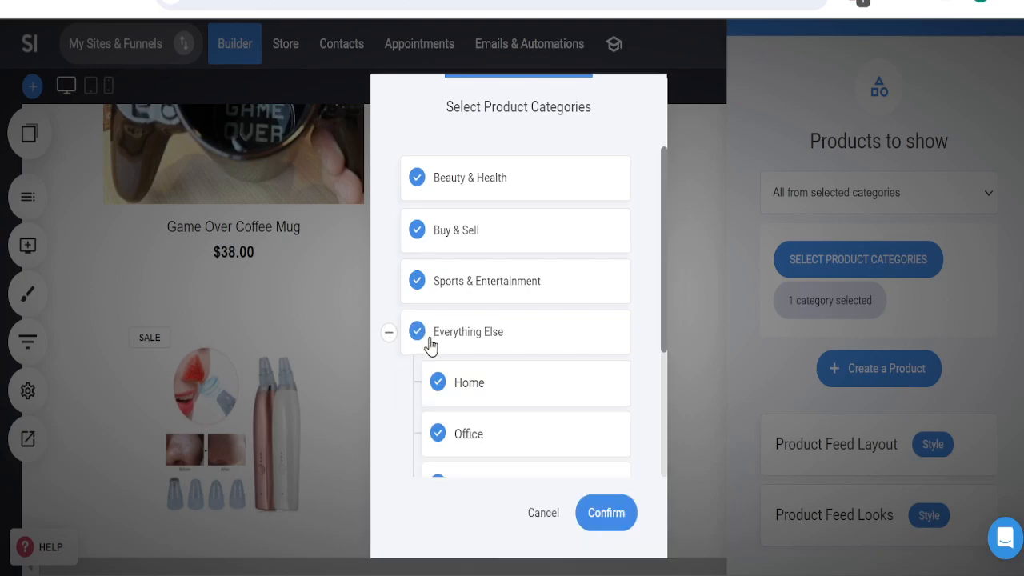
{"action": "left_click", "coordinate": [605, 516]}
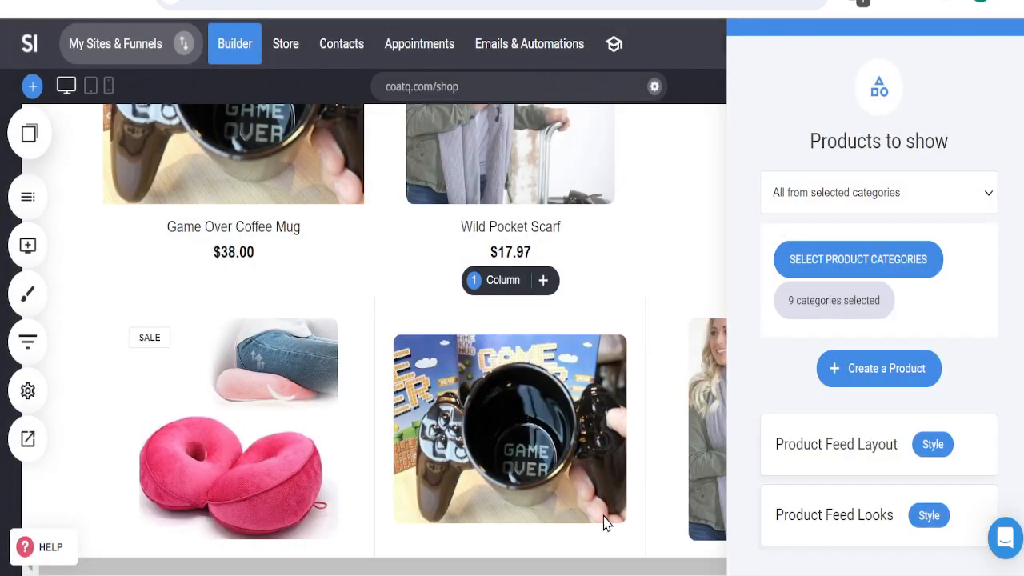
{"action": "left_click", "coordinate": [354, 438]}
Examine the products in the expanded feed and compare them with the original listings on the shop page.
{"action": "scroll", "coordinate": [384, 440], "scroll_direction": "down", "scroll_amount": 9}
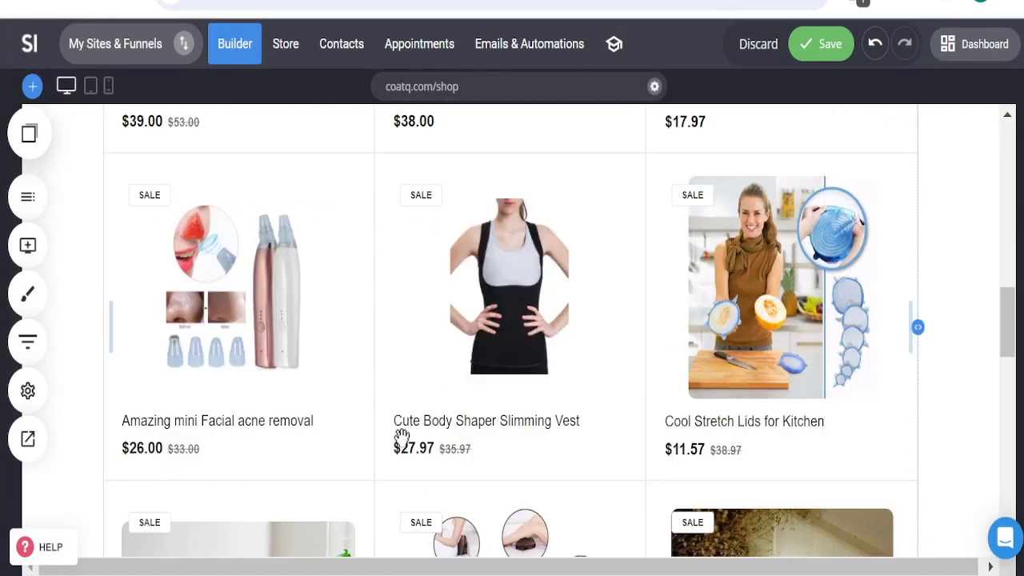
{"action": "scroll", "coordinate": [401, 437], "scroll_direction": "down", "scroll_amount": 3}
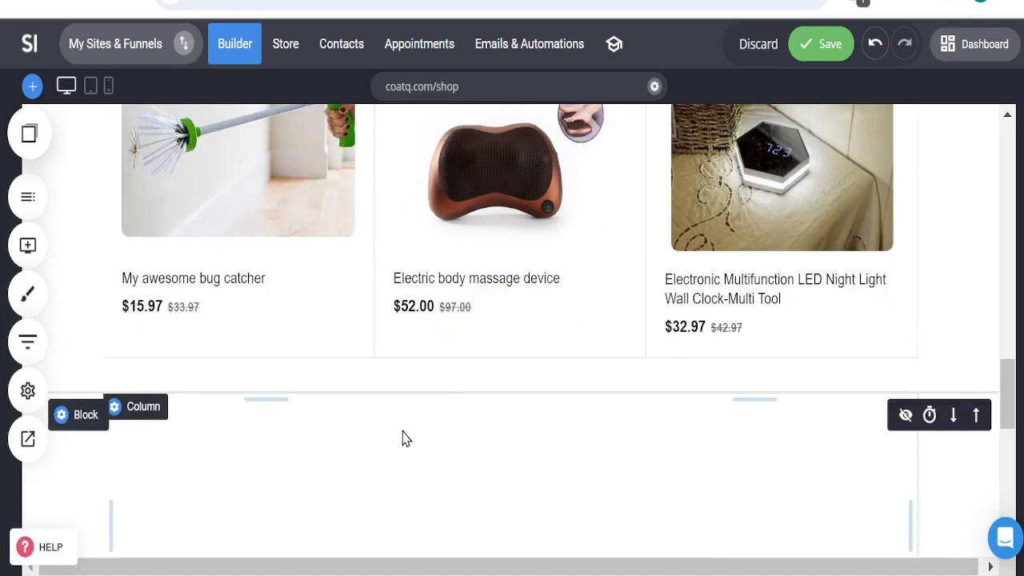
{"action": "scroll", "coordinate": [403, 437], "scroll_direction": "up", "scroll_amount": 10}
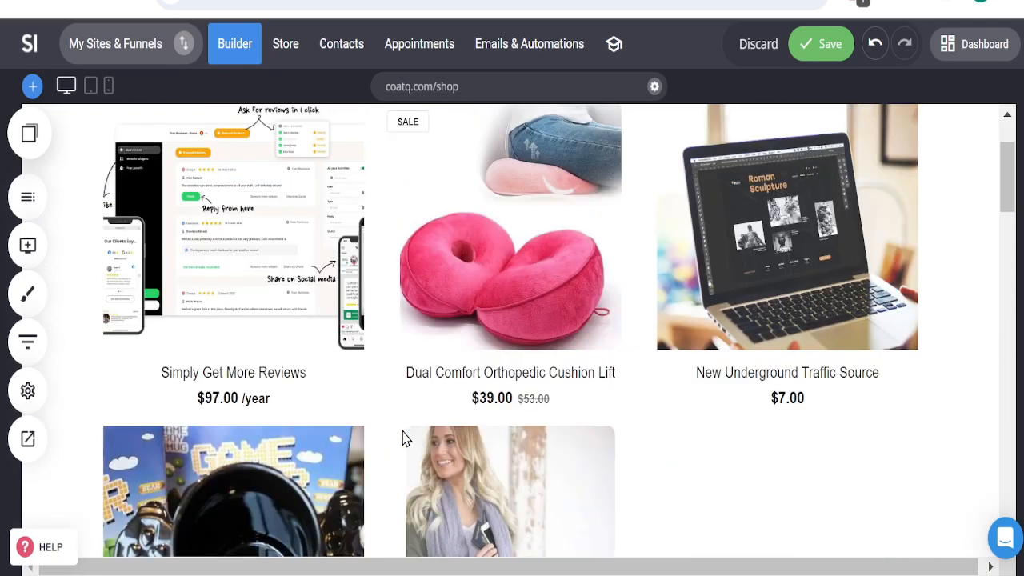
{"action": "scroll", "coordinate": [402, 437], "scroll_direction": "down", "scroll_amount": 10}
{"action": "scroll", "coordinate": [402, 432], "scroll_direction": "up", "scroll_amount": 3}
{"action": "scroll", "coordinate": [403, 432], "scroll_direction": "down", "scroll_amount": 6}
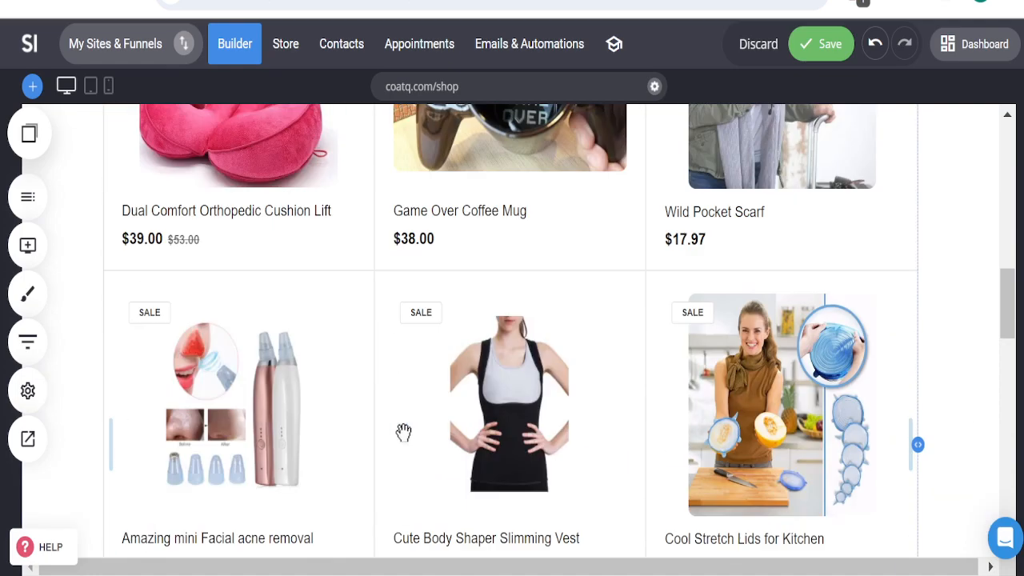
{"action": "scroll", "coordinate": [403, 432], "scroll_direction": "up", "scroll_amount": 3}
{"action": "scroll", "coordinate": [403, 432], "scroll_direction": "down", "scroll_amount": 2}
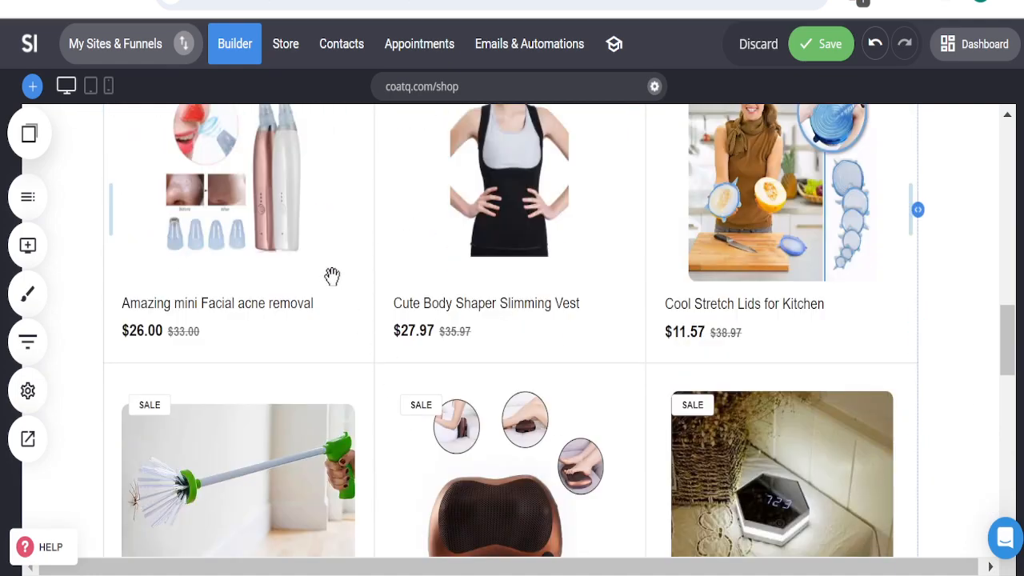
{"action": "scroll", "coordinate": [383, 376], "scroll_direction": "up", "scroll_amount": 5}
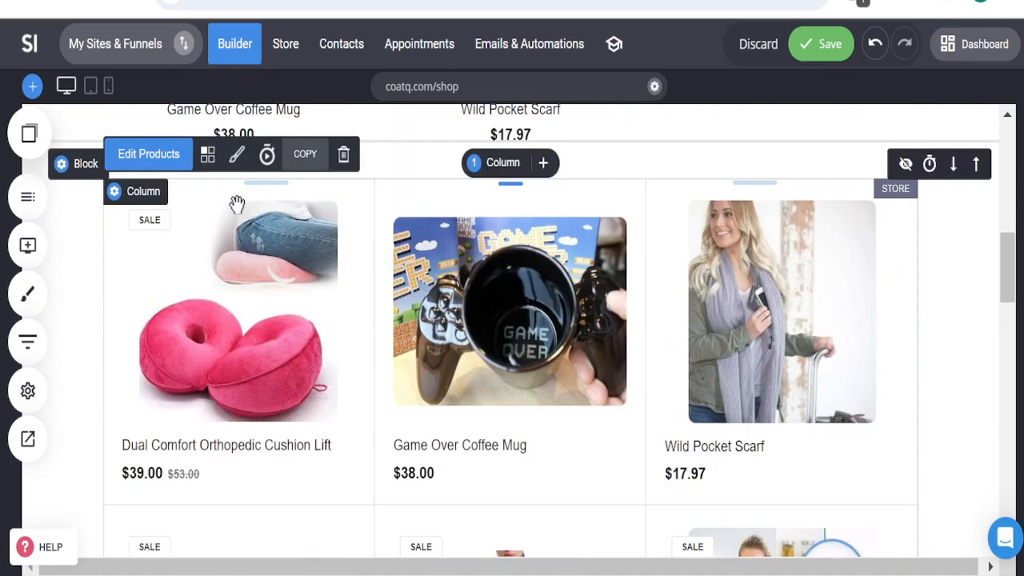
Center the new feed's content and choose the borderless look with text below each image, after trying the overlaid-text look.
{"action": "left_click", "coordinate": [237, 155]}
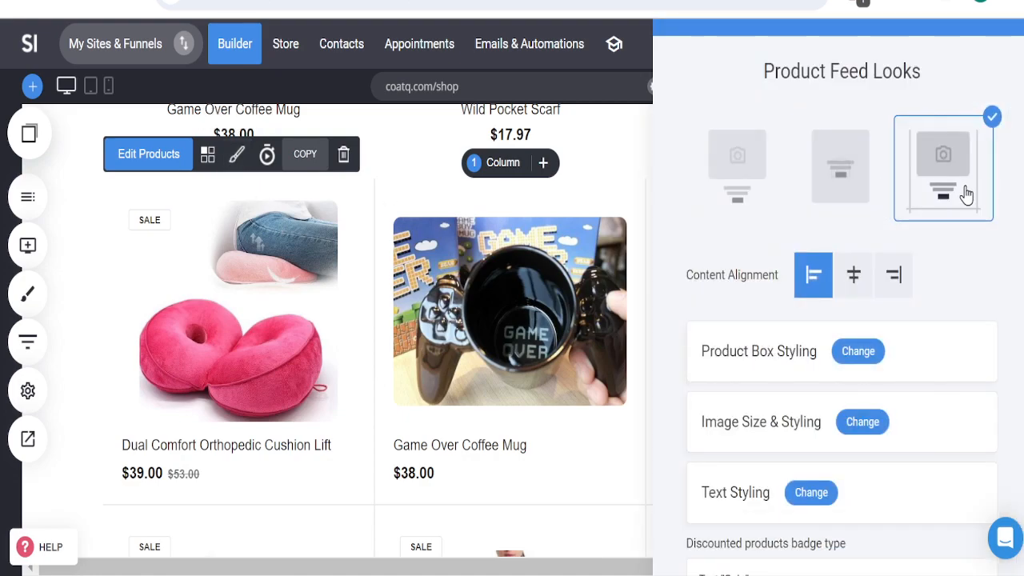
{"action": "left_click", "coordinate": [852, 281]}
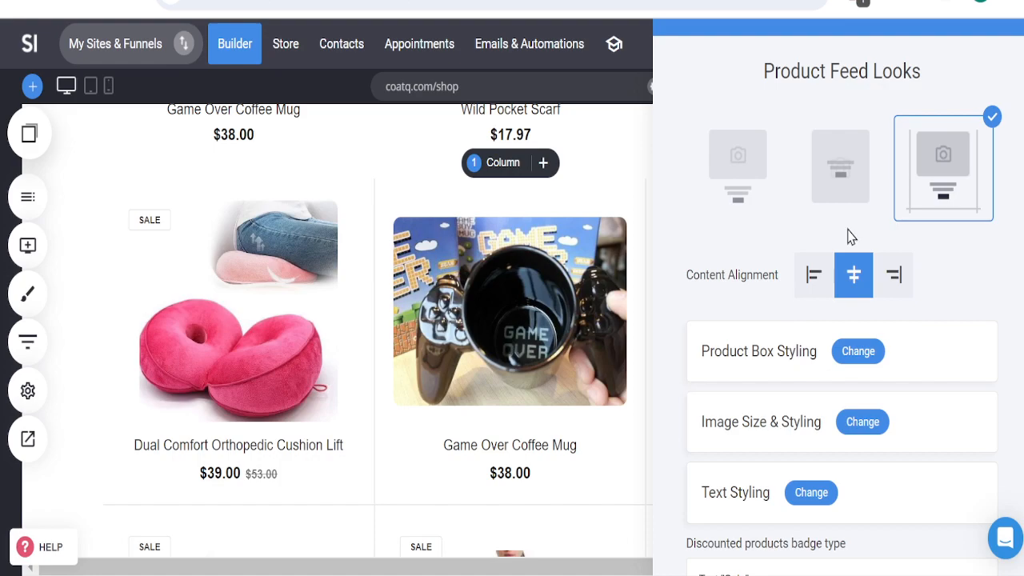
{"action": "left_click", "coordinate": [840, 174]}
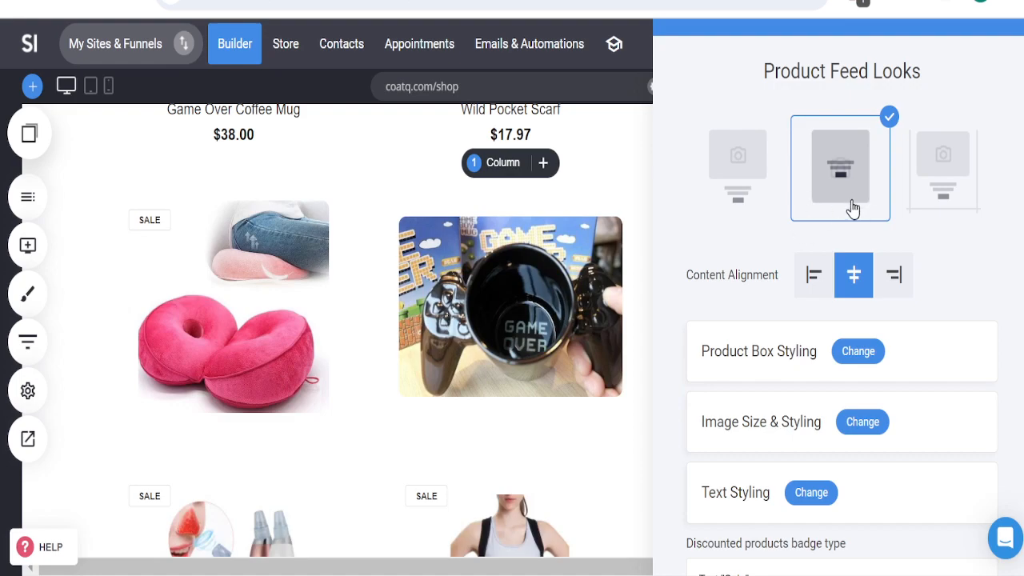
{"action": "left_click", "coordinate": [729, 181]}
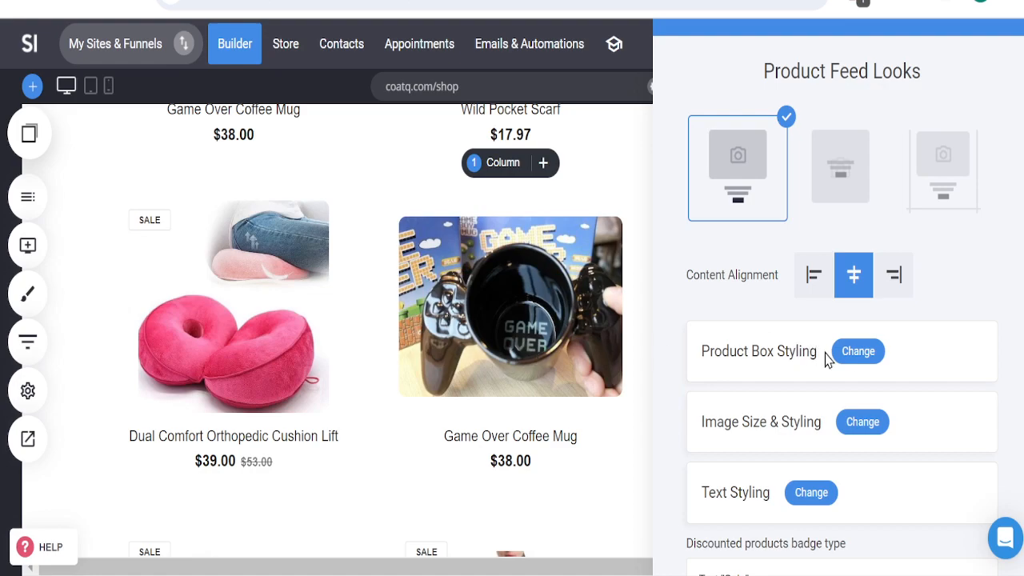
Give the product boxes in the new feed an Outer shadow.
{"action": "left_click", "coordinate": [857, 352]}
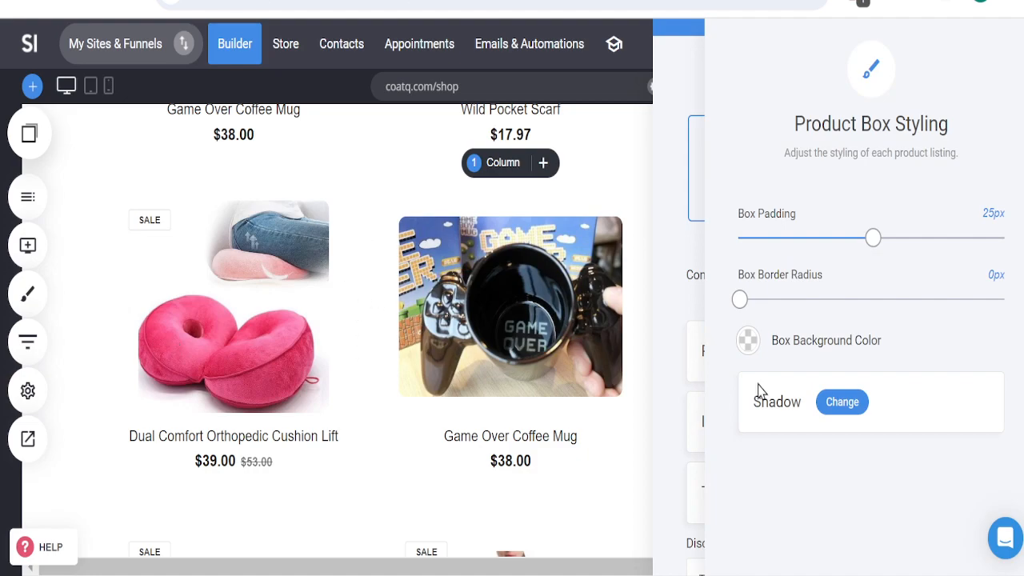
{"action": "left_click", "coordinate": [842, 402]}
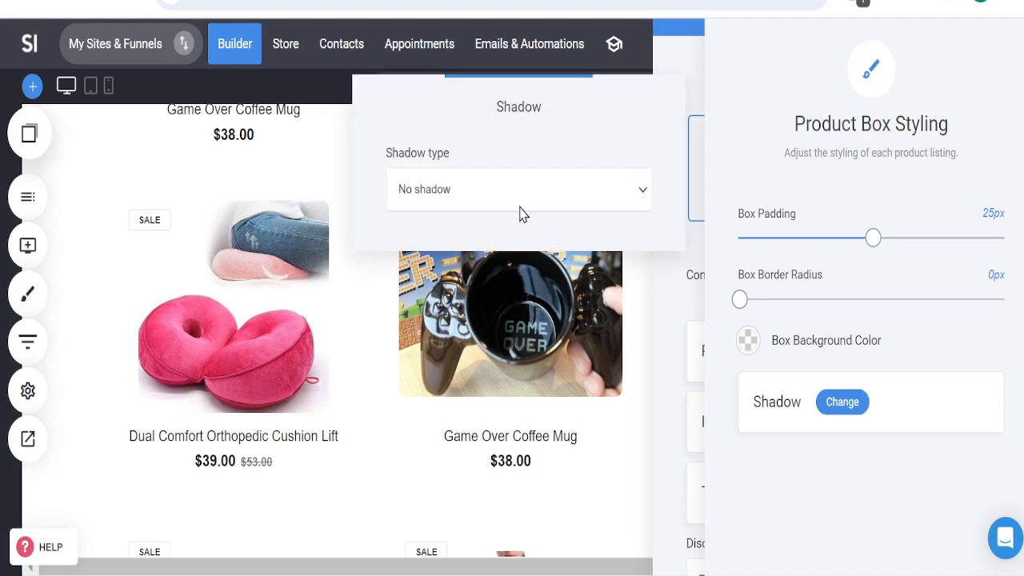
{"action": "left_click", "coordinate": [450, 240]}
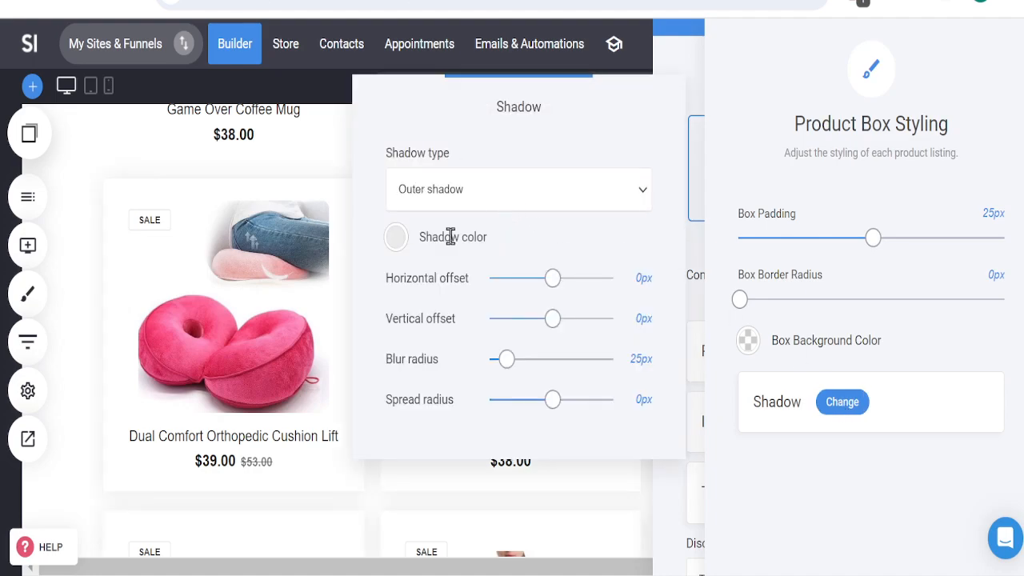
{"action": "left_click", "coordinate": [290, 369]}
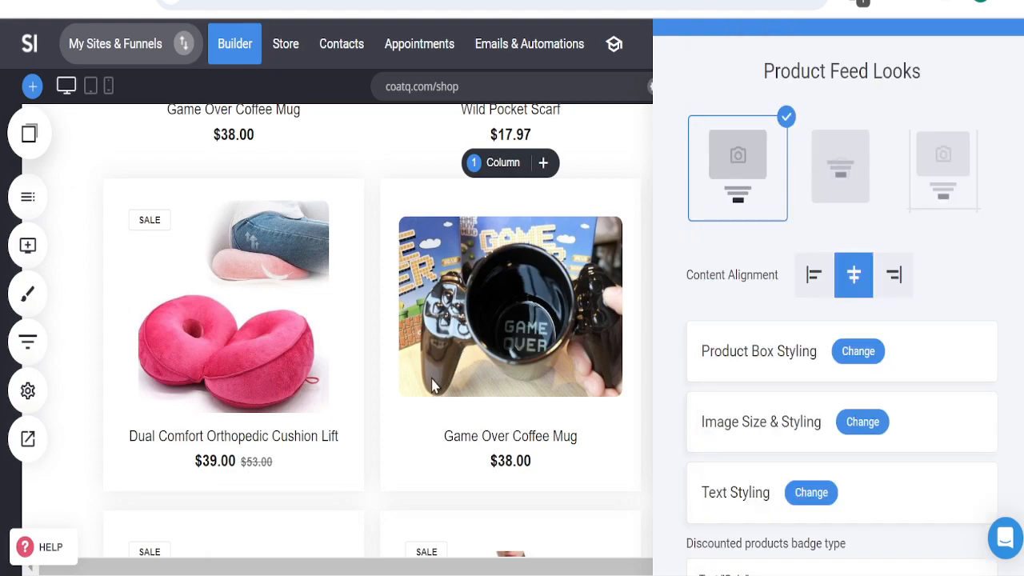
Try the 4:3, 16:9, 2:1, 1:1, 4:5 and 3:4 image sizes for the feed's products, and return to 5:4 - Wide.
{"action": "left_click", "coordinate": [862, 427]}
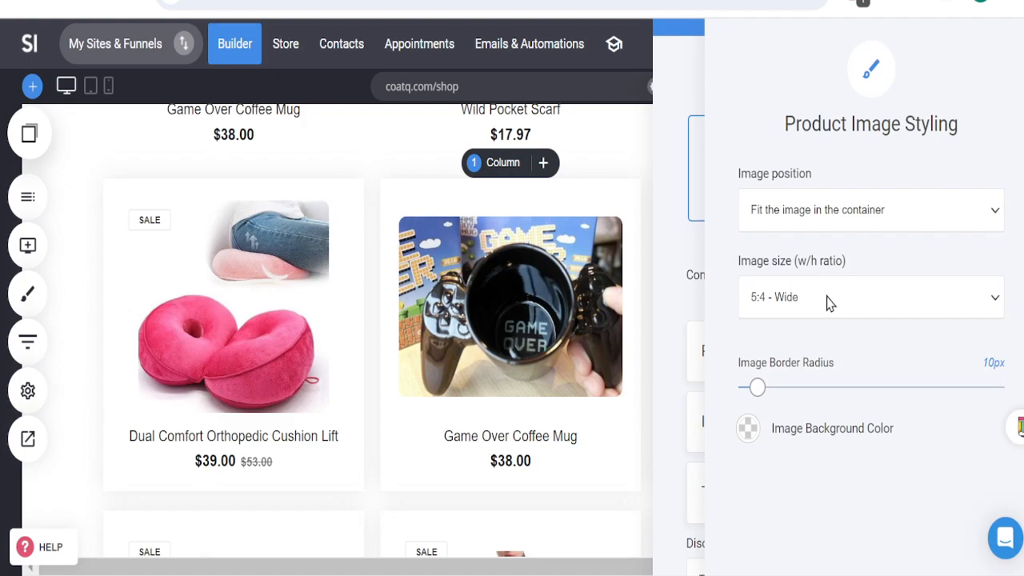
{"action": "left_click", "coordinate": [816, 339]}
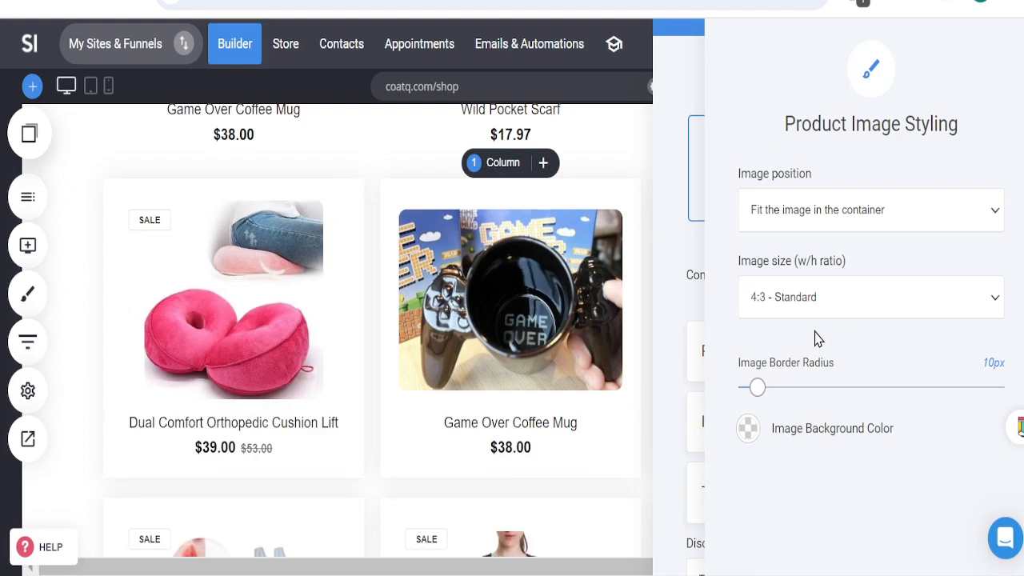
{"action": "left_click", "coordinate": [765, 363]}
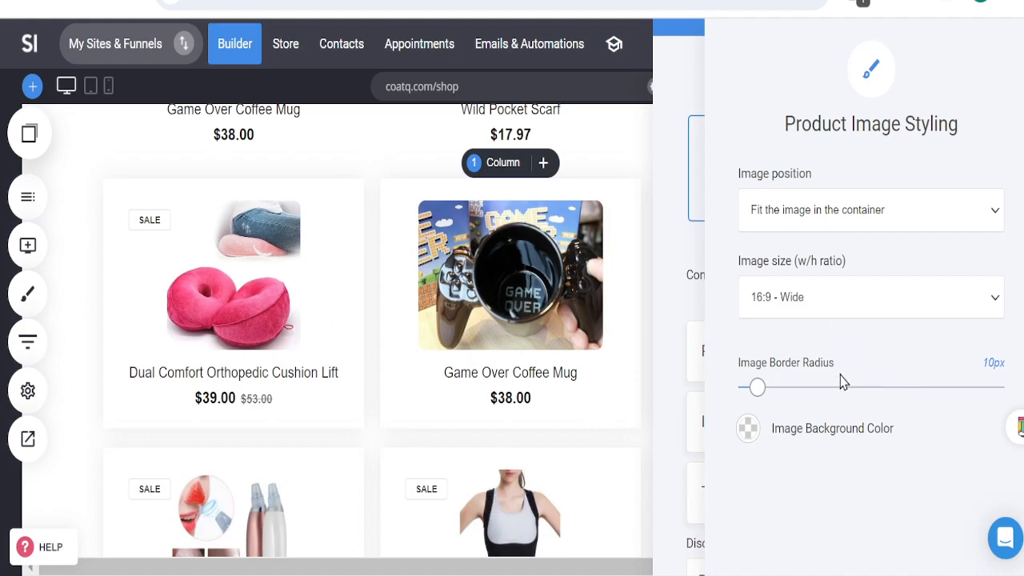
{"action": "key", "text": "Down"}
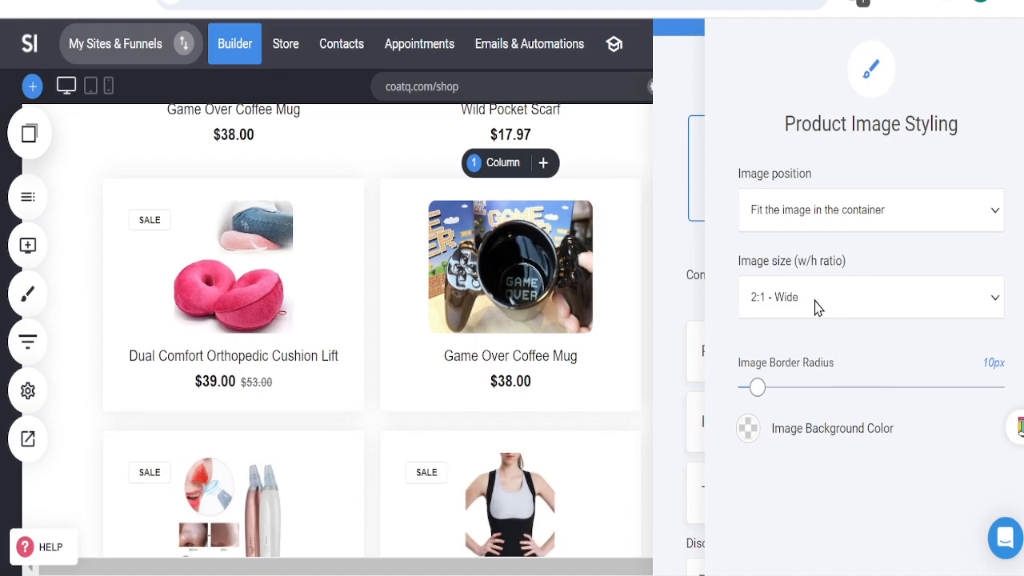
{"action": "key", "text": "Down"}
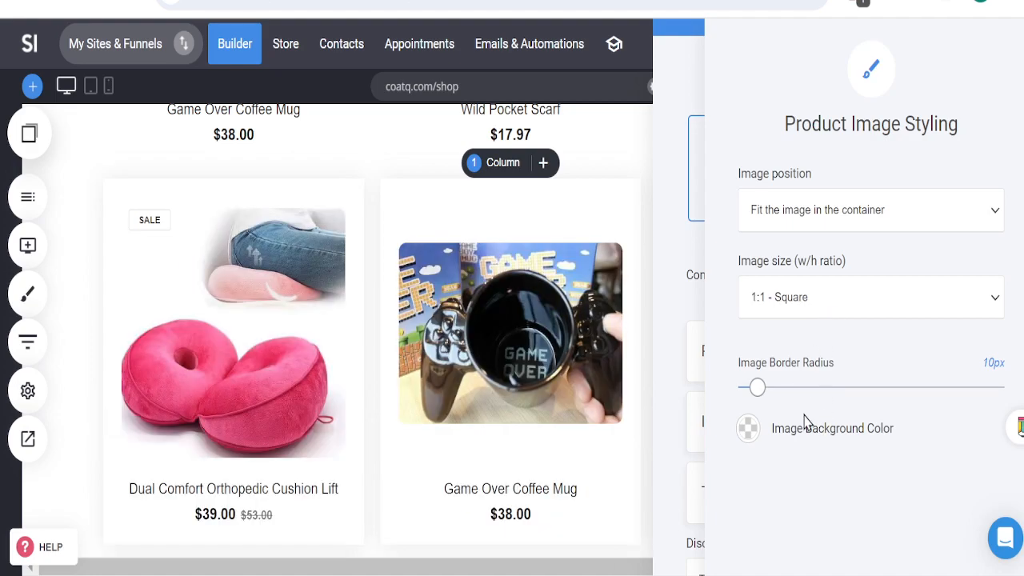
{"action": "key", "text": "Down"}
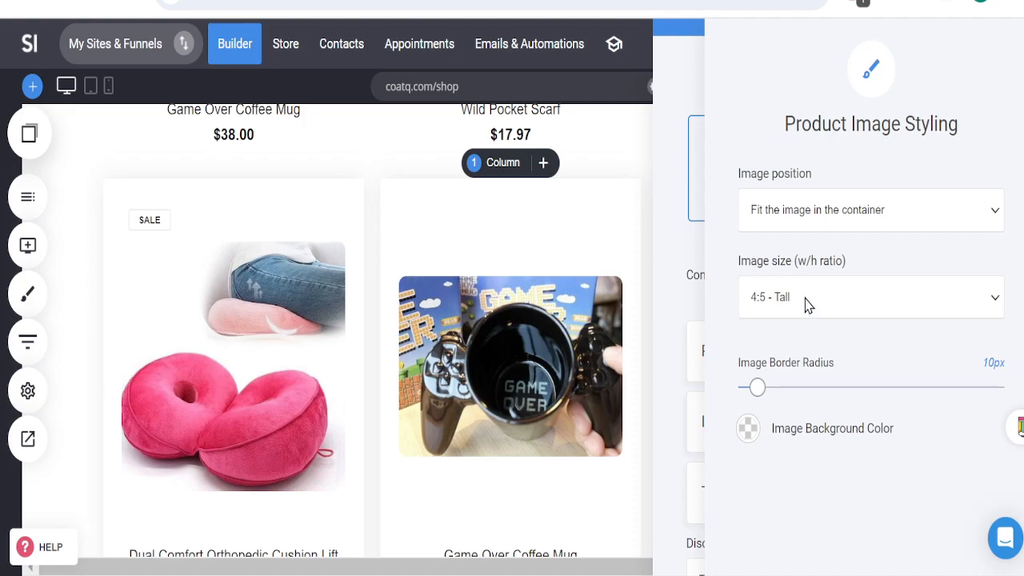
{"action": "key", "text": "Down"}
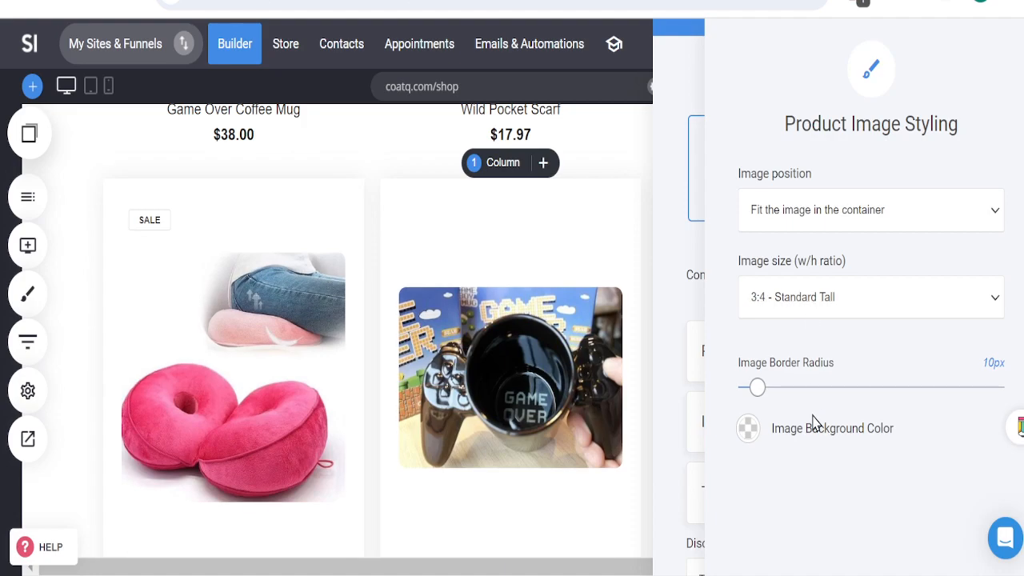
{"action": "key", "text": "Down"}
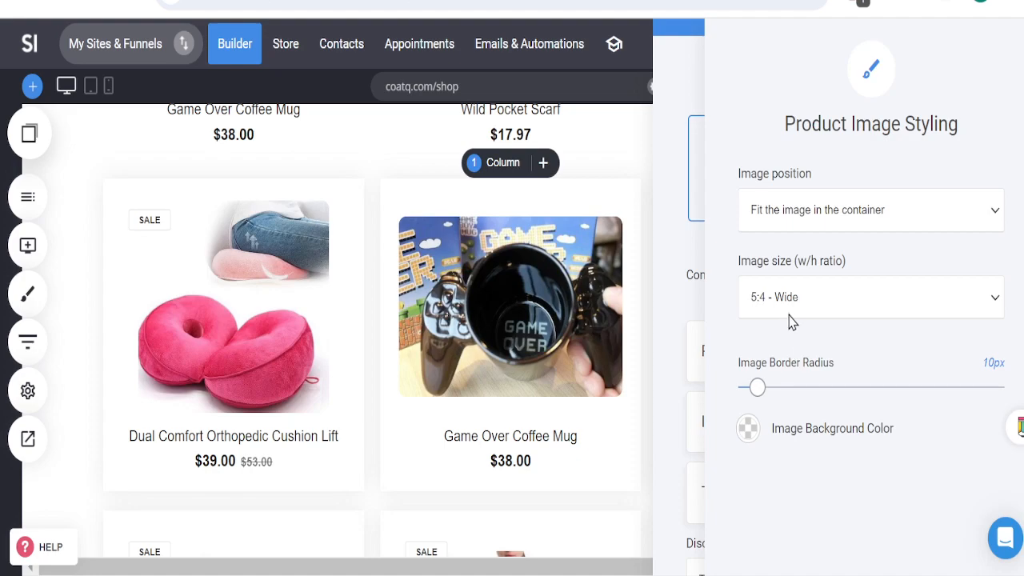
{"action": "left_click", "coordinate": [500, 339]}
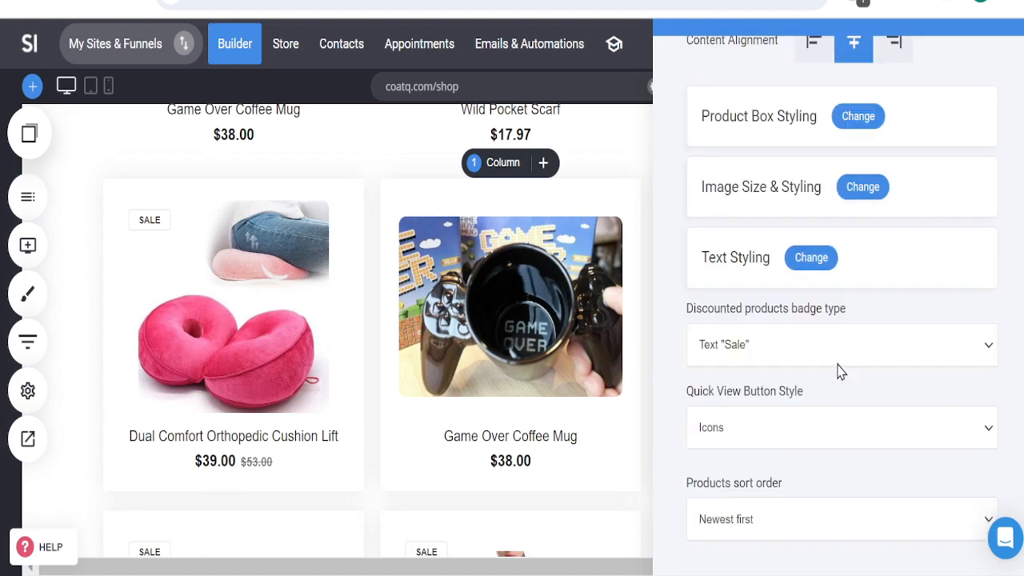
Make the feed's product titles bold and style the price tags in Lato italic with 0.5 letter spacing.
{"action": "left_click", "coordinate": [798, 259]}
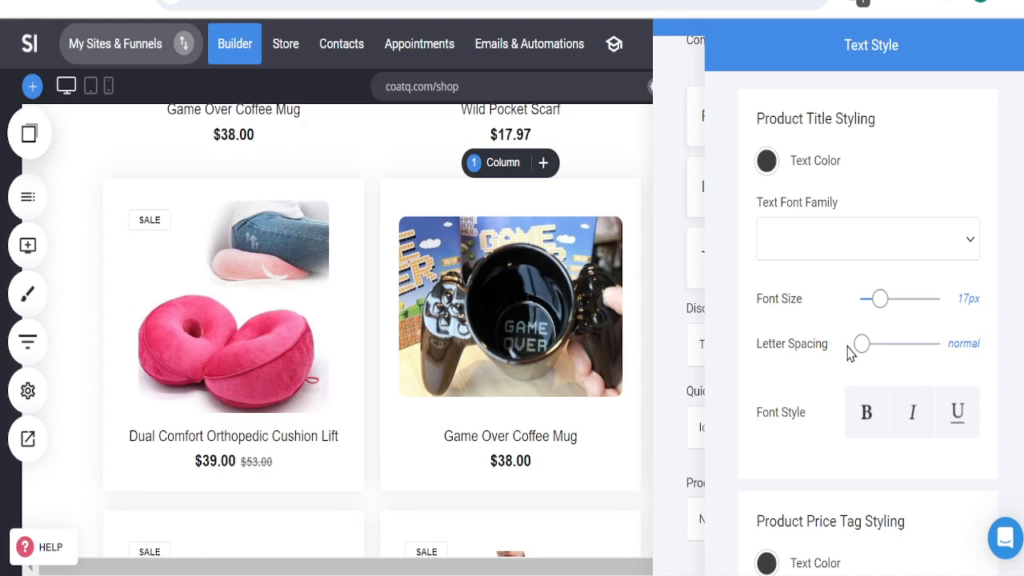
{"action": "left_click", "coordinate": [868, 413]}
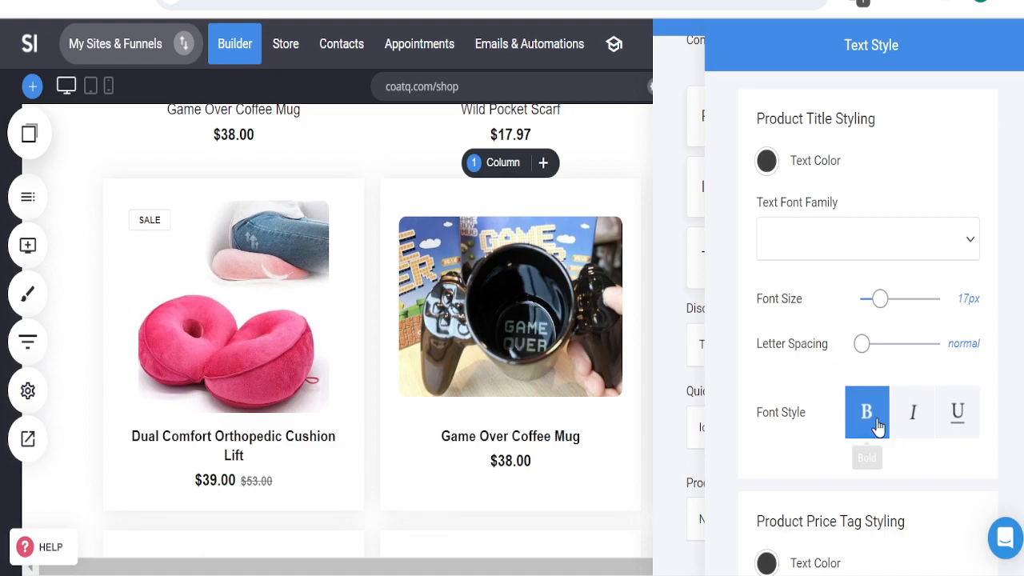
{"action": "scroll", "coordinate": [860, 404], "scroll_direction": "down", "scroll_amount": 4}
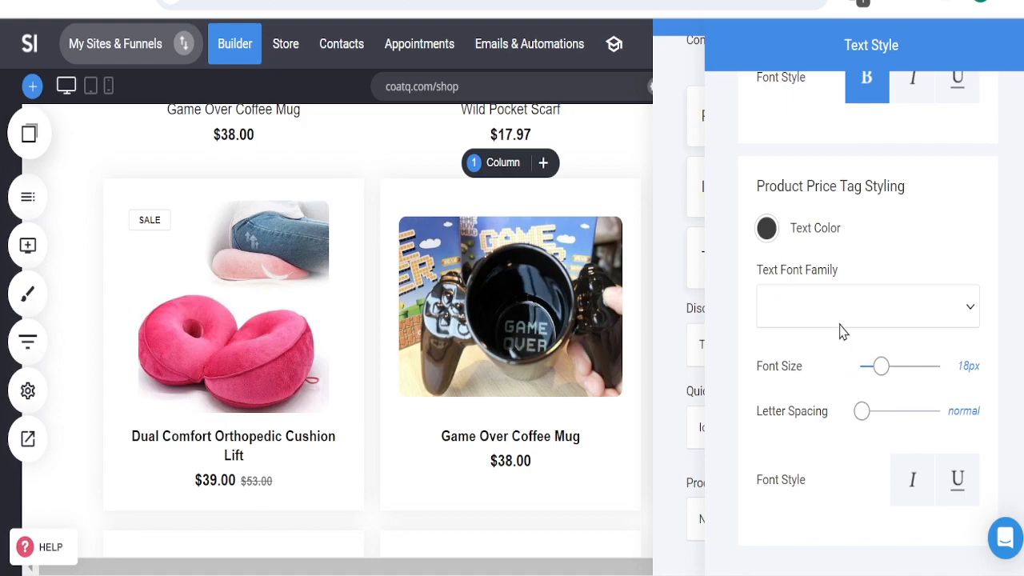
{"action": "left_click", "coordinate": [910, 321]}
{"action": "left_click", "coordinate": [792, 122]}
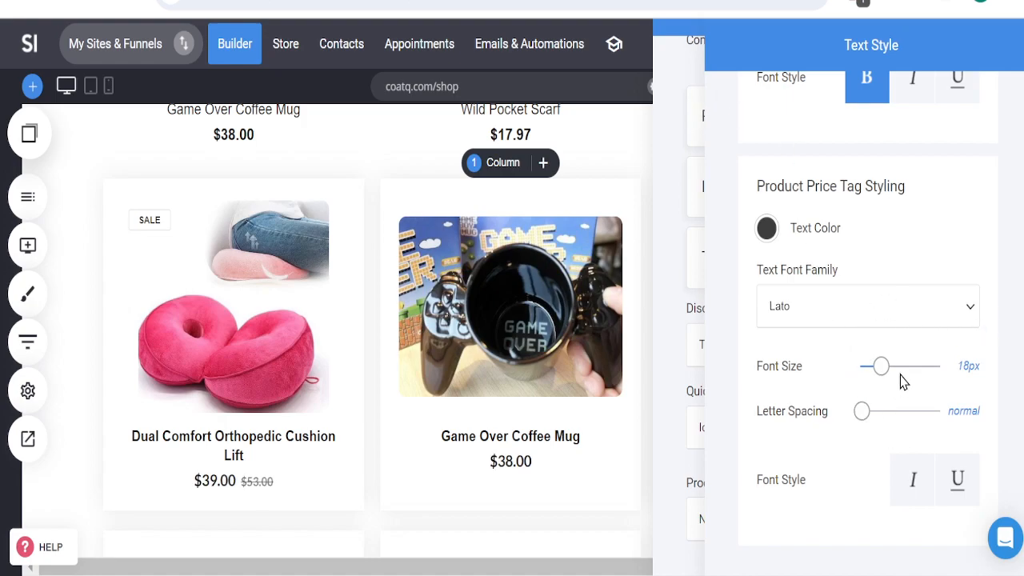
{"action": "left_click", "coordinate": [867, 415]}
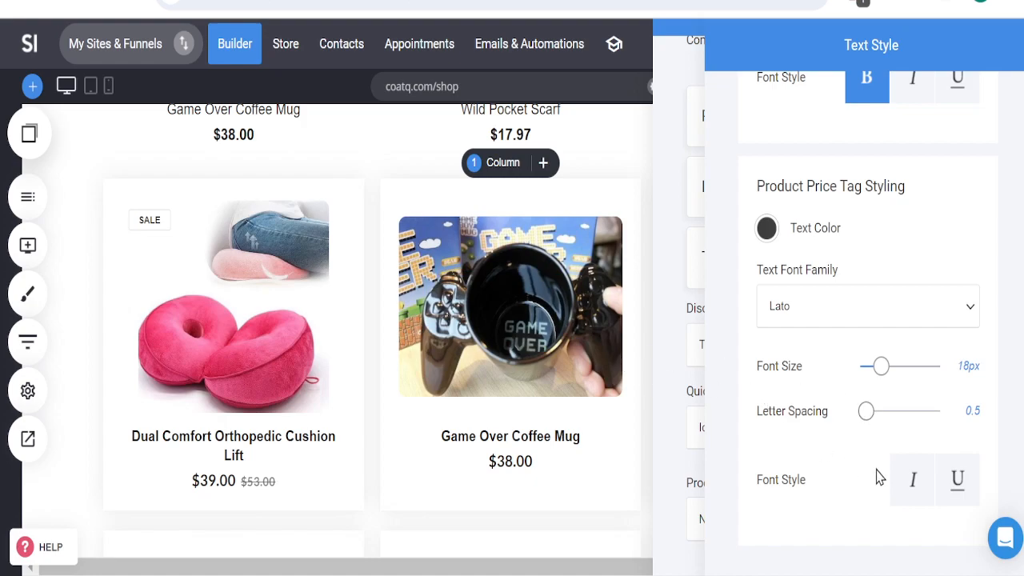
{"action": "left_click", "coordinate": [915, 480]}
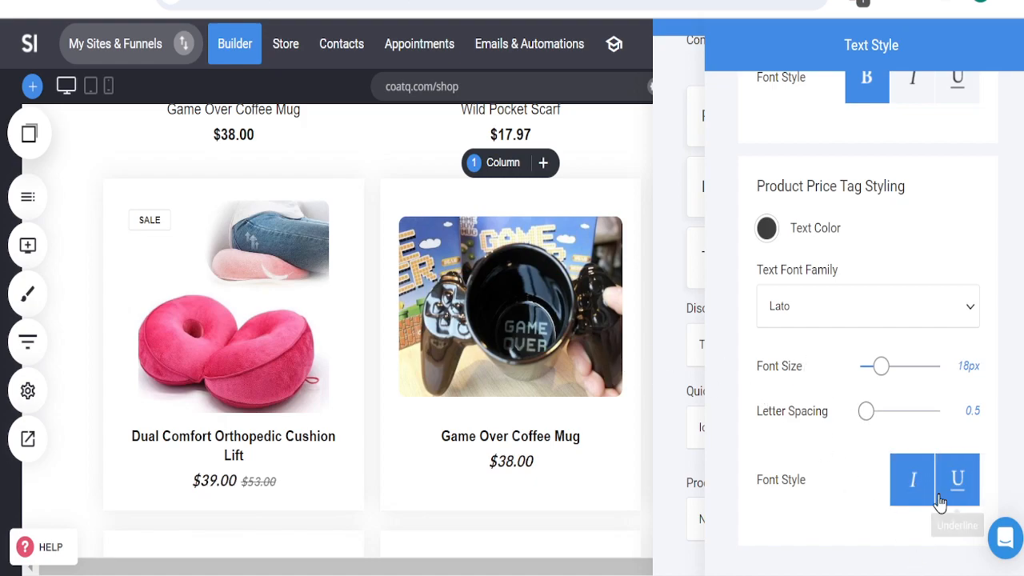
{"action": "left_click", "coordinate": [684, 416]}
Try the Regular button style for the feed's quick view button and return to Icons.
{"action": "scroll", "coordinate": [750, 442], "scroll_direction": "down", "scroll_amount": 1}
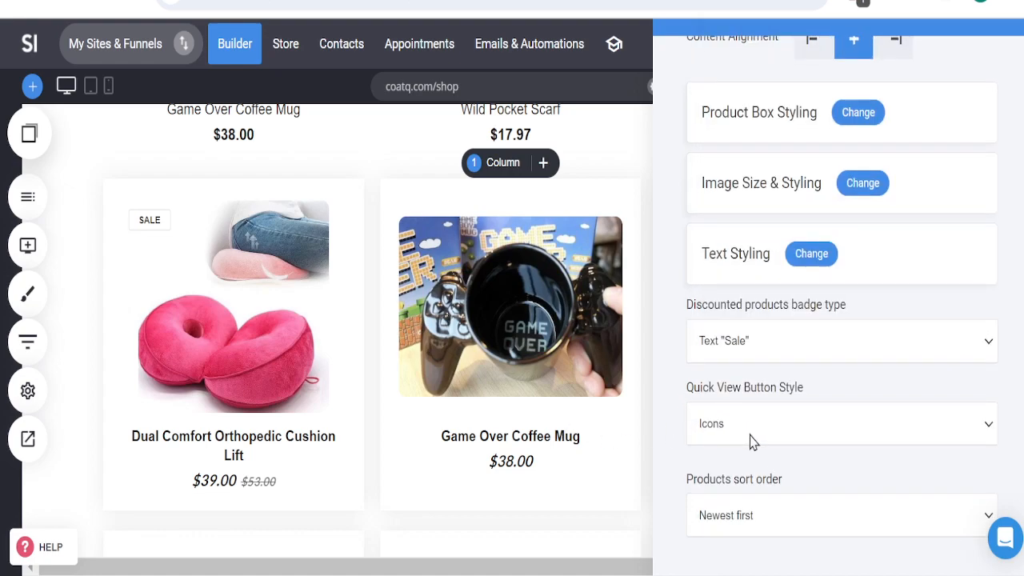
{"action": "left_click", "coordinate": [766, 429]}
{"action": "left_click", "coordinate": [757, 458]}
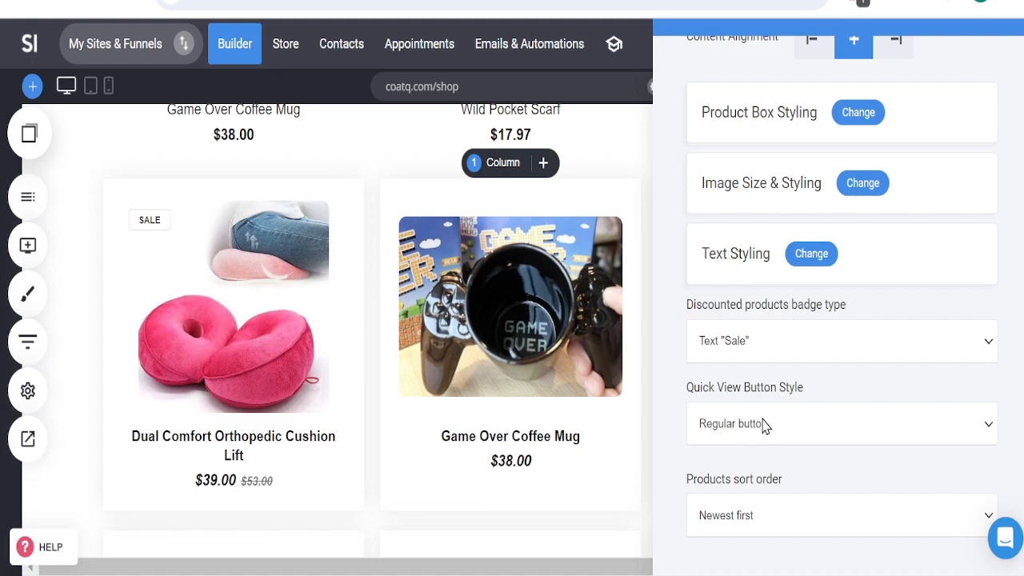
{"action": "left_click", "coordinate": [766, 428]}
{"action": "left_click", "coordinate": [748, 474]}
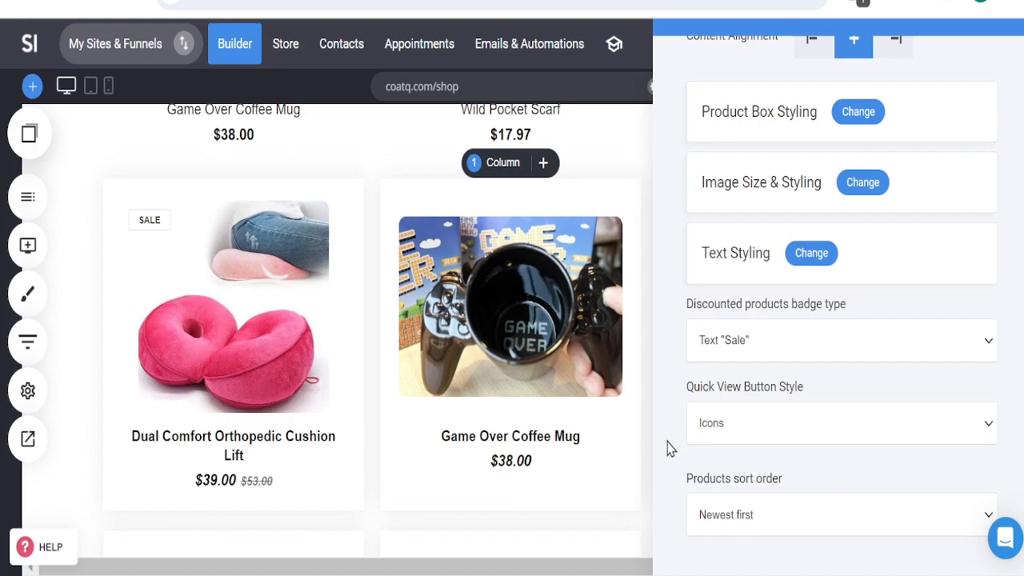
Sort the feed's products by Price high to low after trying A - Z and Z - A, and close the feed settings.
{"action": "left_click", "coordinate": [756, 524]}
{"action": "left_click", "coordinate": [730, 415]}
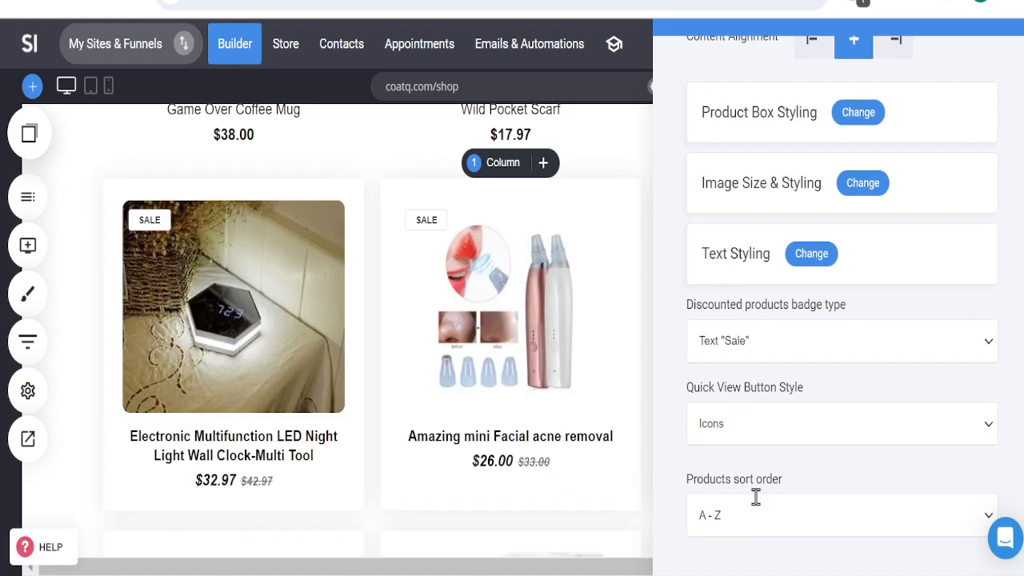
{"action": "left_click", "coordinate": [778, 527]}
{"action": "left_click", "coordinate": [731, 439]}
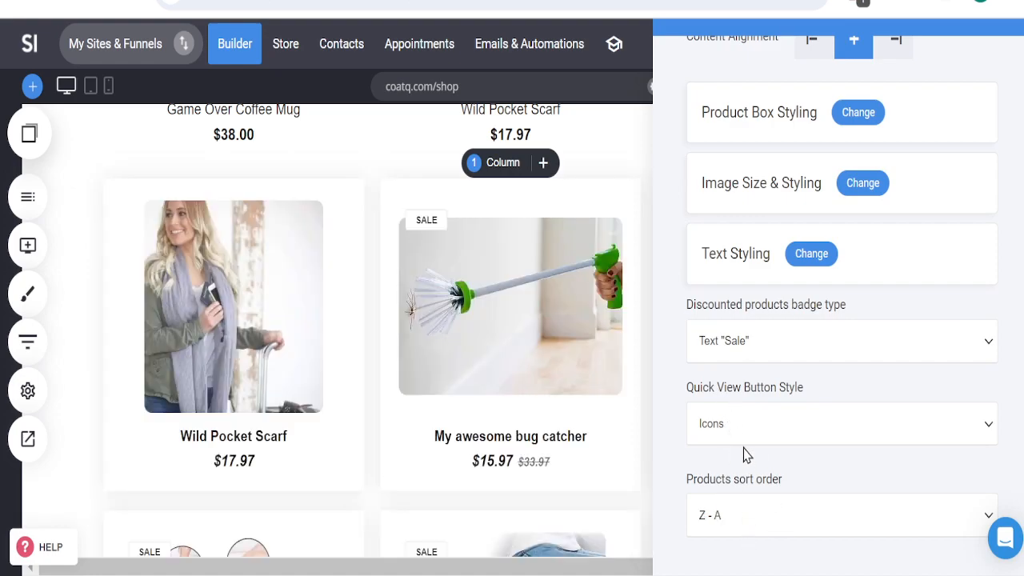
{"action": "left_click", "coordinate": [744, 448]}
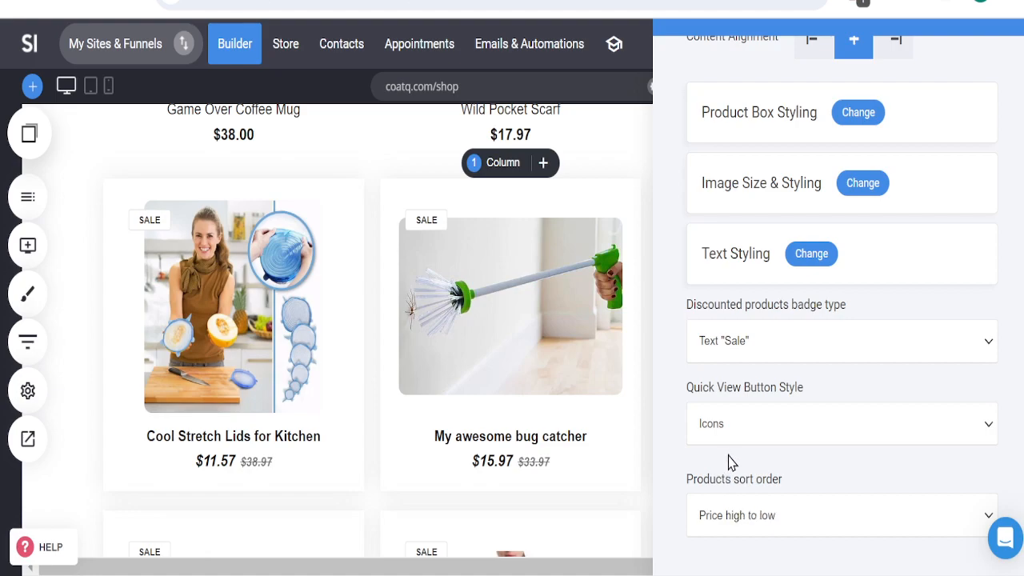
{"action": "left_click", "coordinate": [728, 461]}
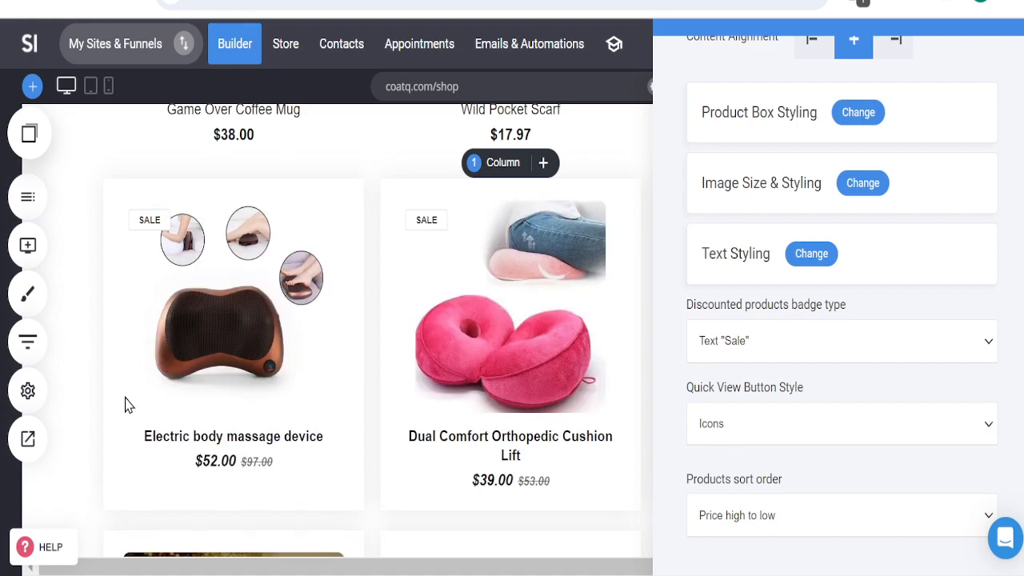
{"action": "left_click", "coordinate": [80, 383]}
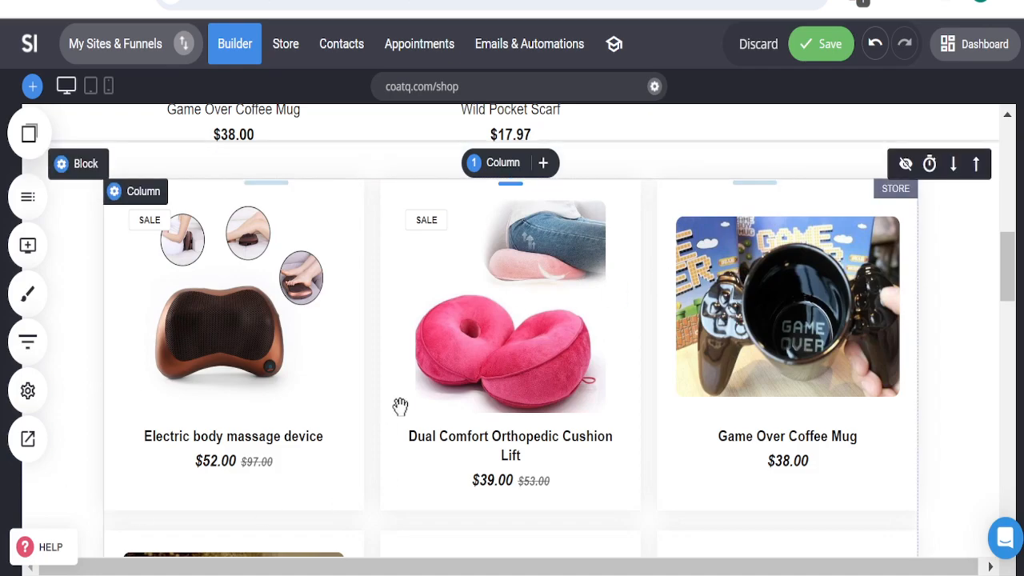
Preview the shop page, allow the cookies and examine the product listings.
{"action": "scroll", "coordinate": [402, 405], "scroll_direction": "down", "scroll_amount": 5}
{"action": "scroll", "coordinate": [406, 402], "scroll_direction": "down", "scroll_amount": 10}
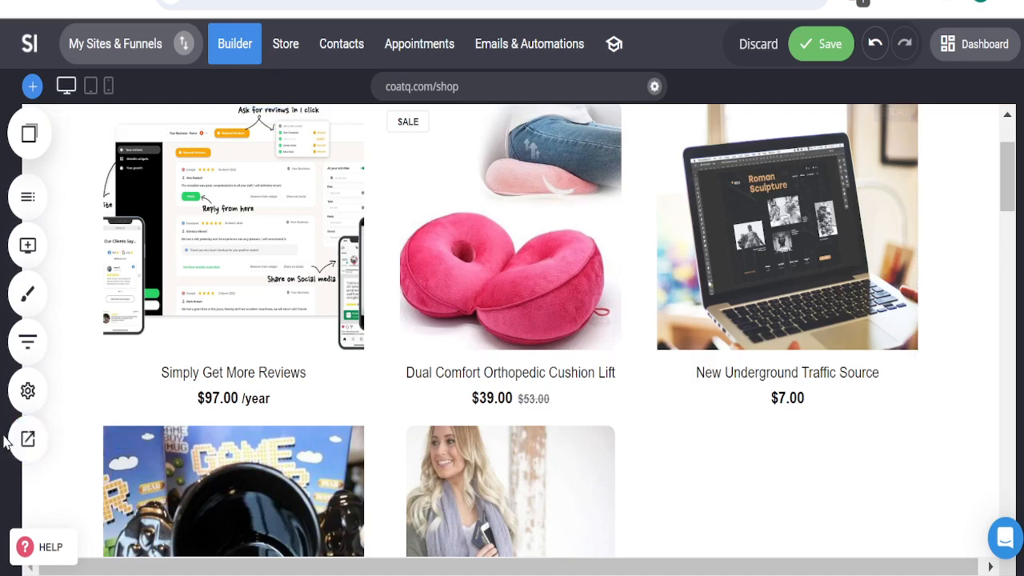
{"action": "left_click", "coordinate": [29, 441]}
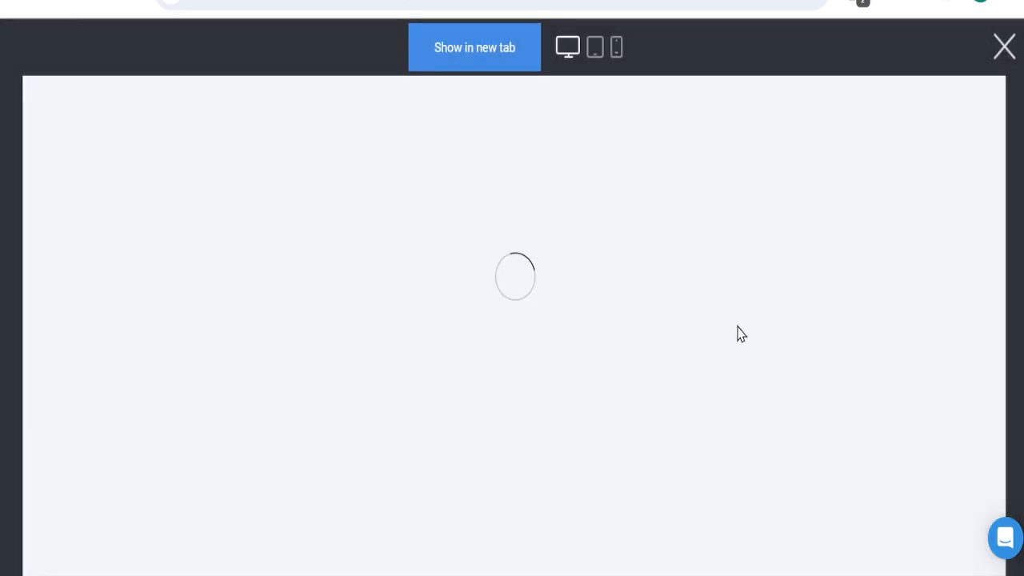
{"action": "scroll", "coordinate": [737, 330], "scroll_direction": "down", "scroll_amount": 7}
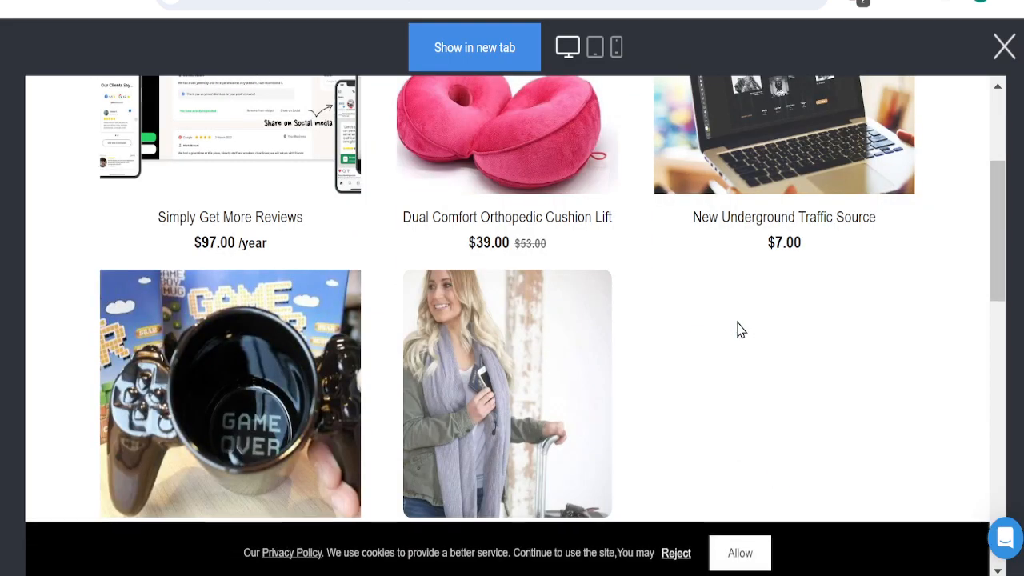
{"action": "left_click", "coordinate": [742, 556]}
{"action": "scroll", "coordinate": [681, 430], "scroll_direction": "up", "scroll_amount": 7}
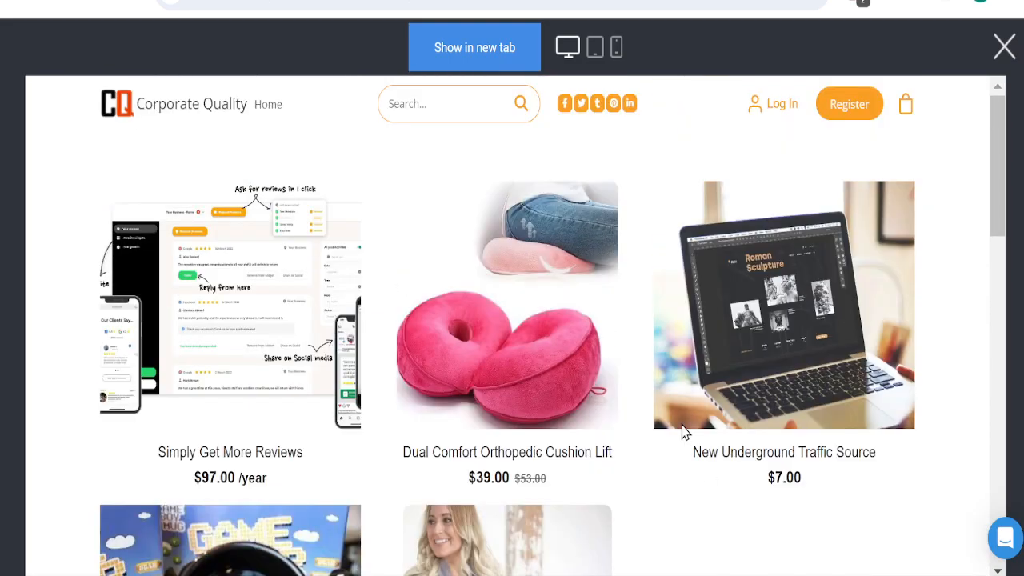
{"action": "scroll", "coordinate": [684, 432], "scroll_direction": "down", "scroll_amount": 7}
{"action": "scroll", "coordinate": [687, 430], "scroll_direction": "up", "scroll_amount": 7}
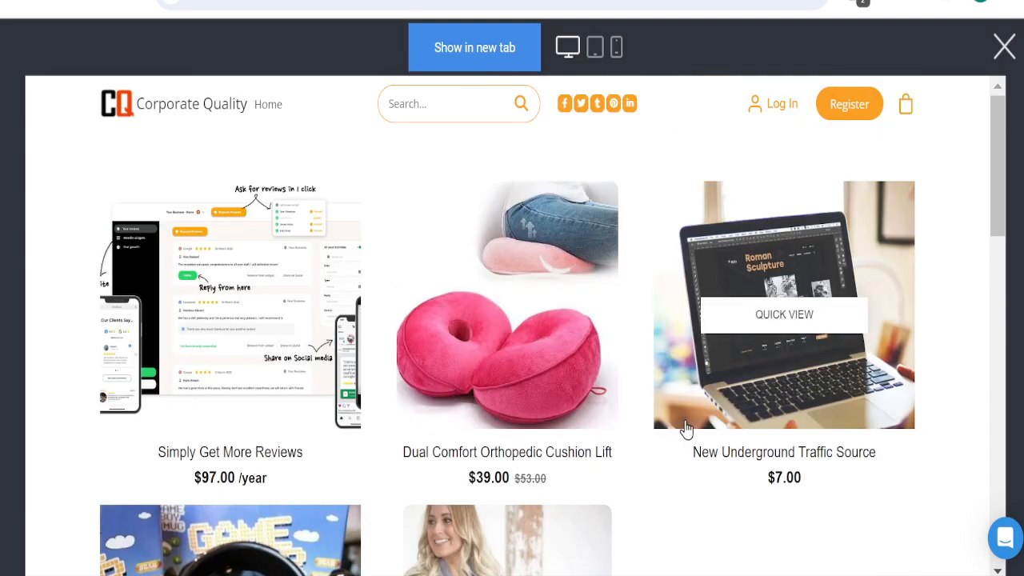